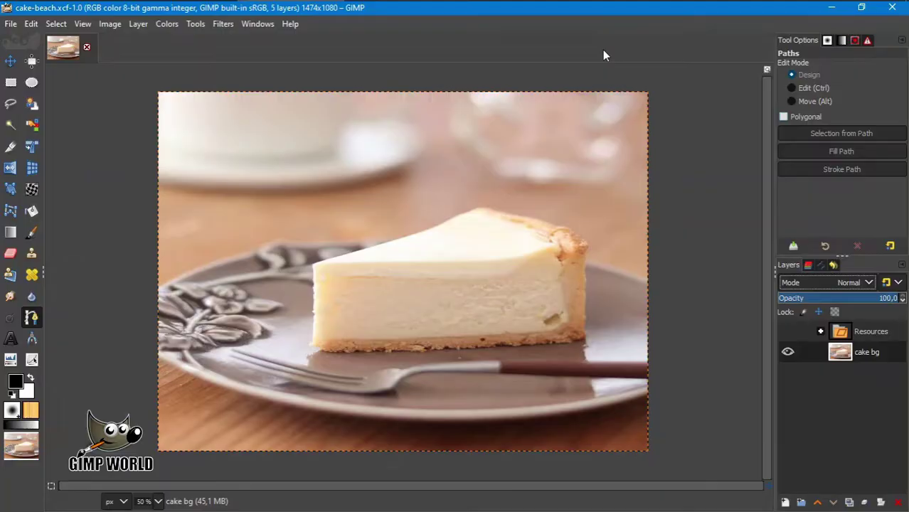
- Trace a curved path around the cheesecake's top face, then view the saved paths list
key(2)
click(300, 264)
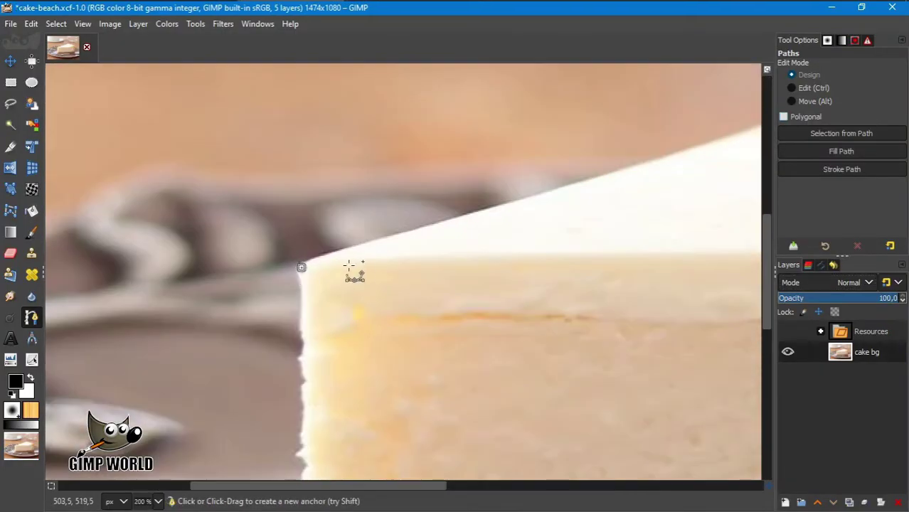
mouse_move(490, 252)
mouse_down()
mouse_move(531, 251)
mouse_move(552, 274)
mouse_up()
scroll(298, 273, right, 5)
click(297, 269)
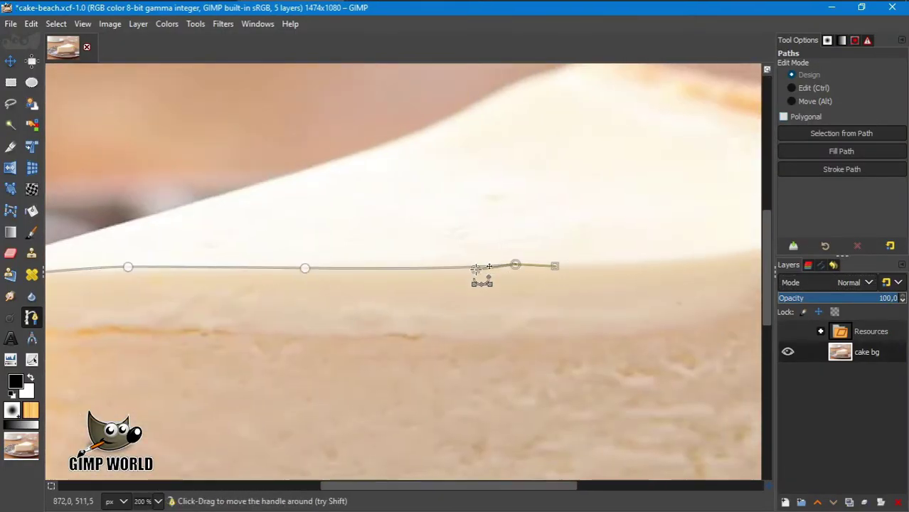
scroll(682, 260, right, 5)
click(469, 243)
drag(469, 243, 518, 215)
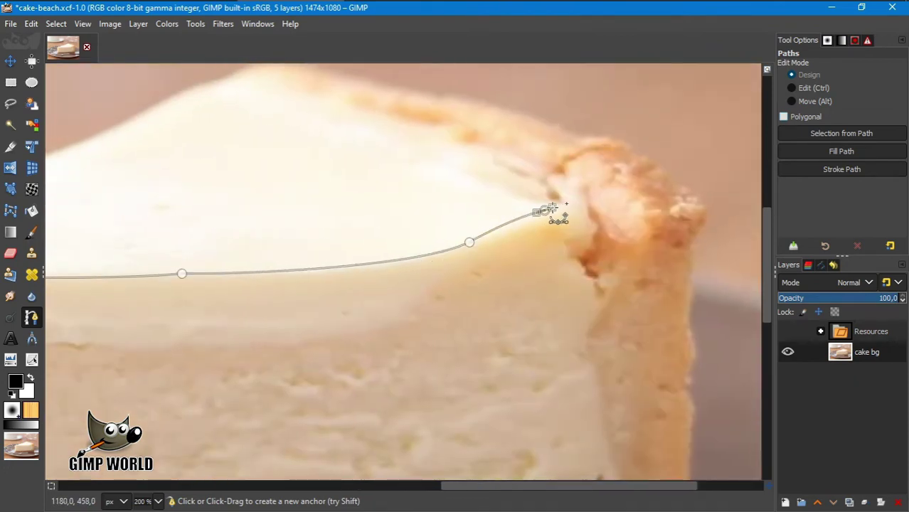
key(shift+ctrl+j)
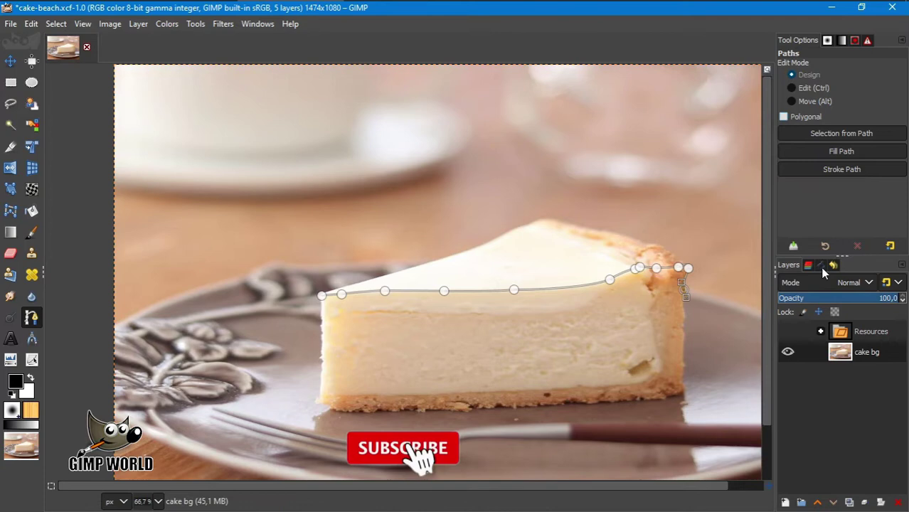
click(822, 266)
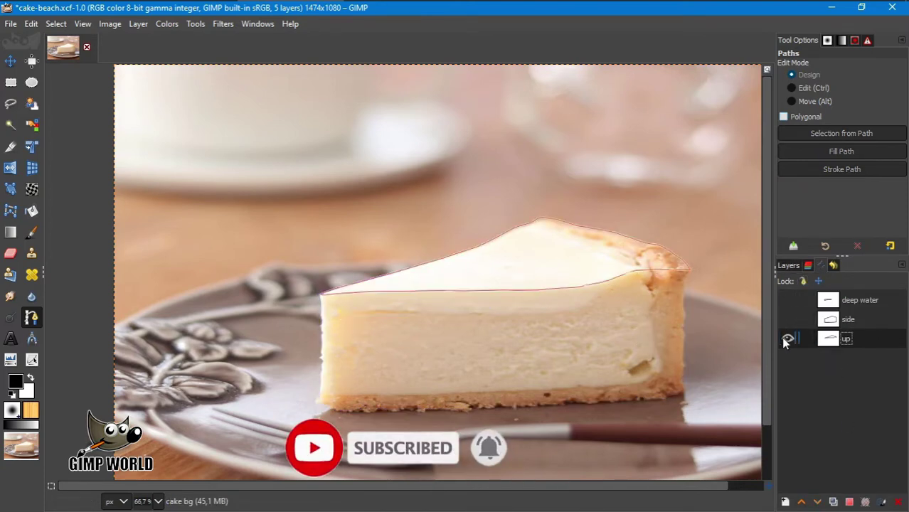
- Raise the beach-vietnam layer from Resources to the top and position it over the cake
click(788, 264)
click(820, 329)
mouse_move(839, 363)
mouse_down()
mouse_move(839, 353)
mouse_move(853, 388)
mouse_up()
key(m)
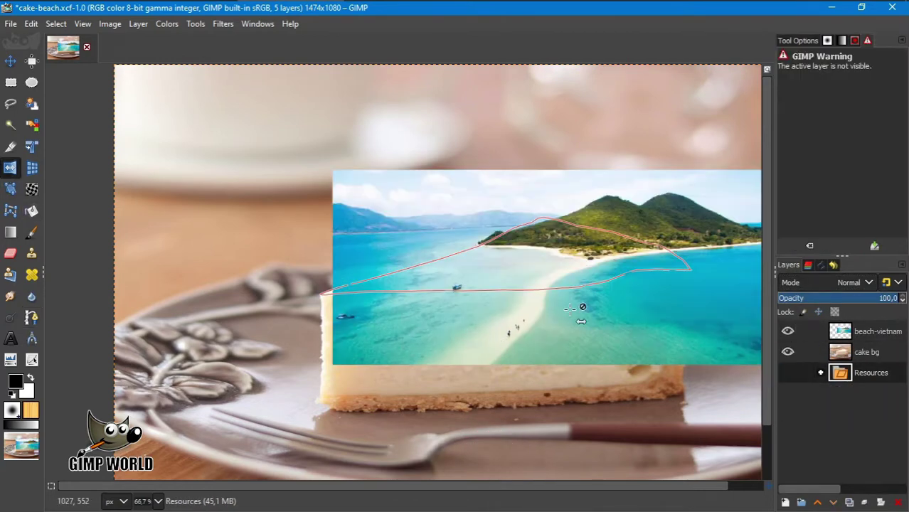
drag(470, 321, 458, 316)
- Rotate the beach photo about 9° clockwise and scale it down slightly
key(shift+t)
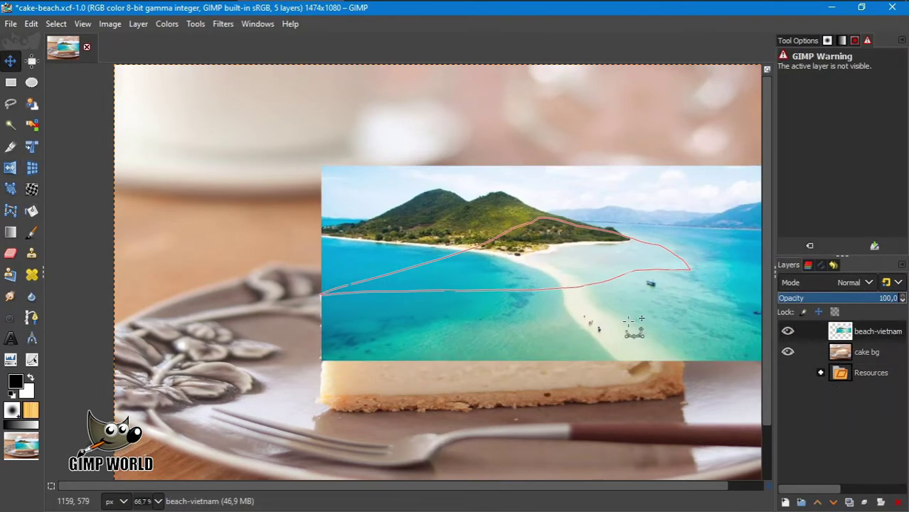
click(633, 328)
drag(633, 313, 637, 334)
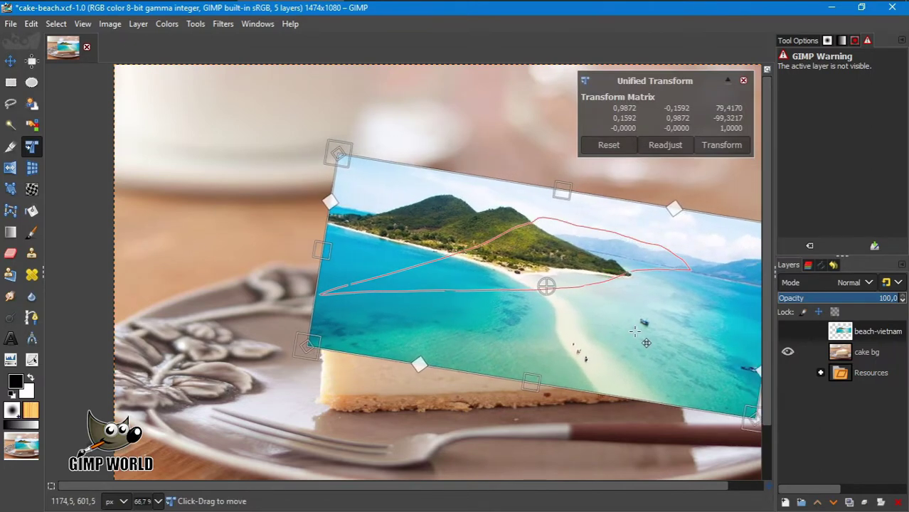
drag(750, 416, 734, 405)
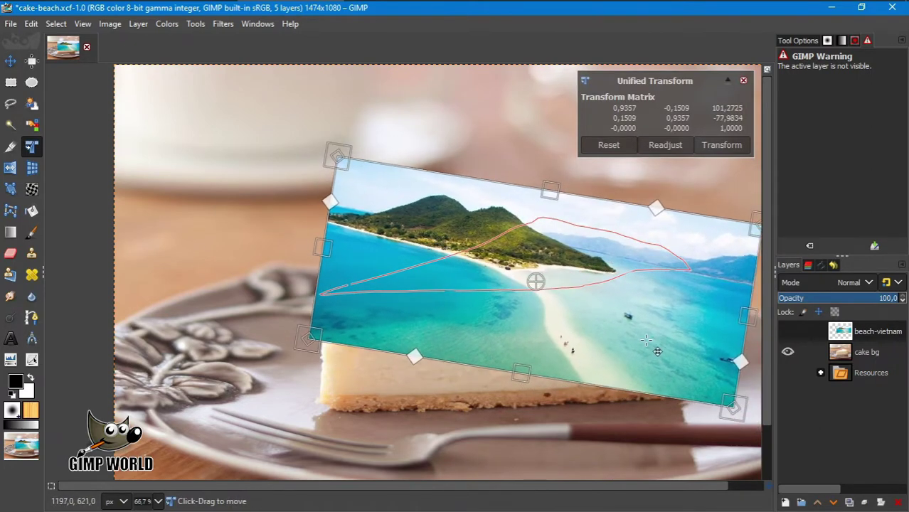
click(721, 146)
- Mask the beach layer to the top-face path selection
click(821, 265)
click(847, 502)
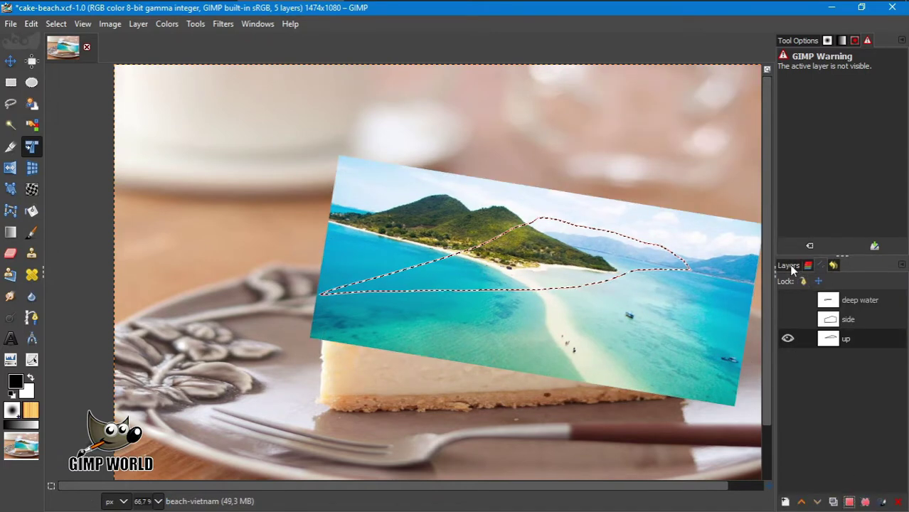
click(788, 264)
click(881, 502)
click(807, 493)
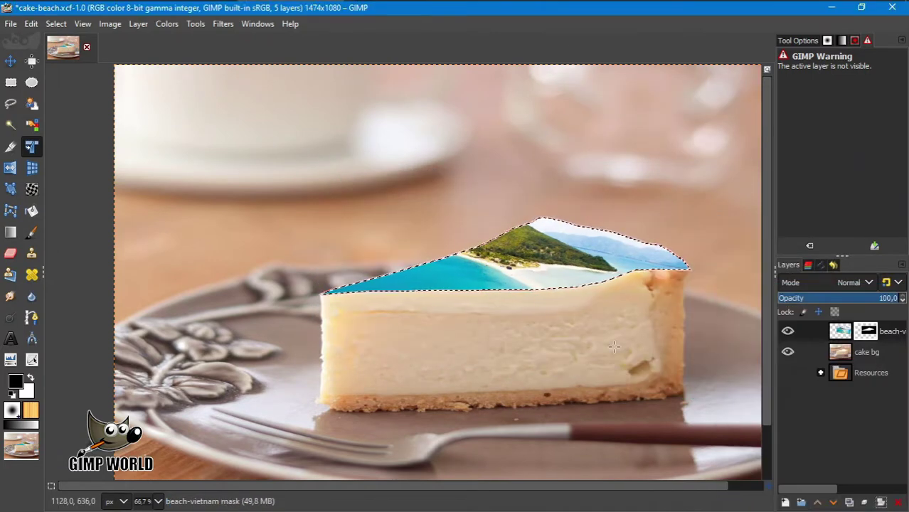
click(787, 338)
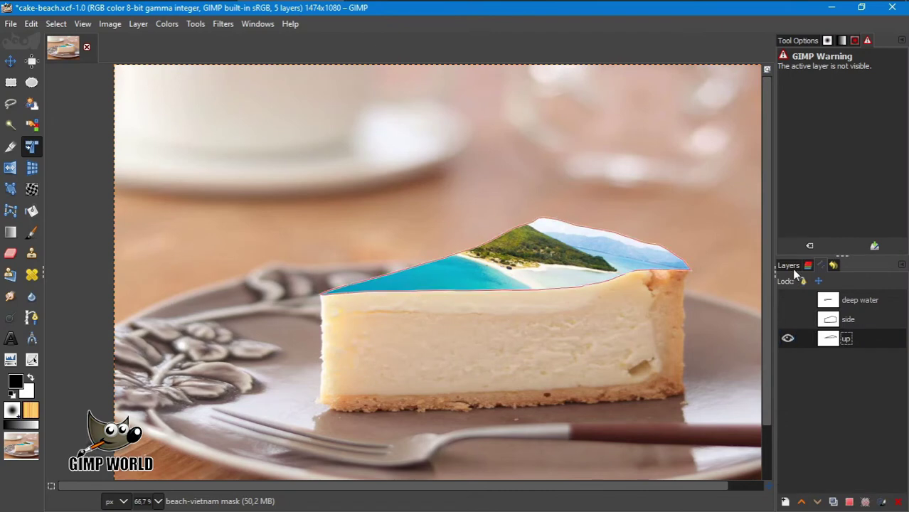
click(788, 265)
- Raise and show the Mountains layer, move it left and up, and mirror it horizontally
drag(854, 412, 854, 327)
click(787, 331)
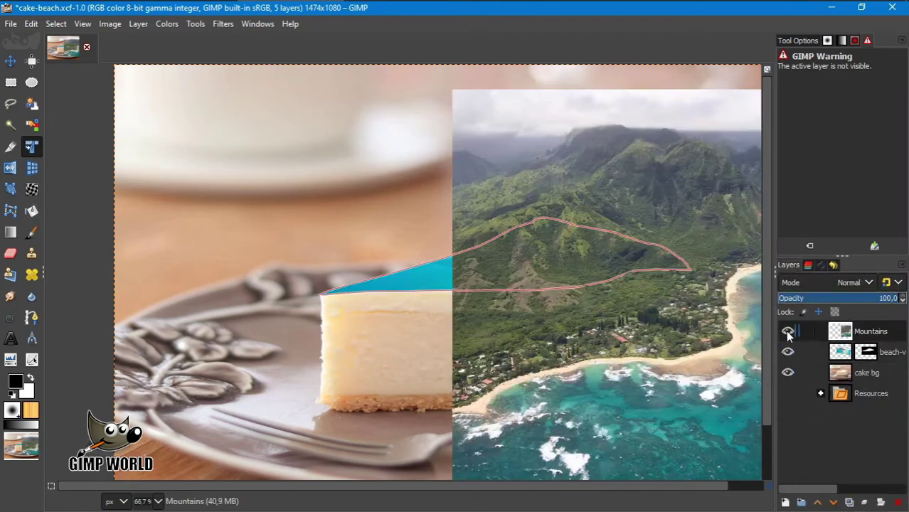
key(m)
drag(727, 334, 494, 309)
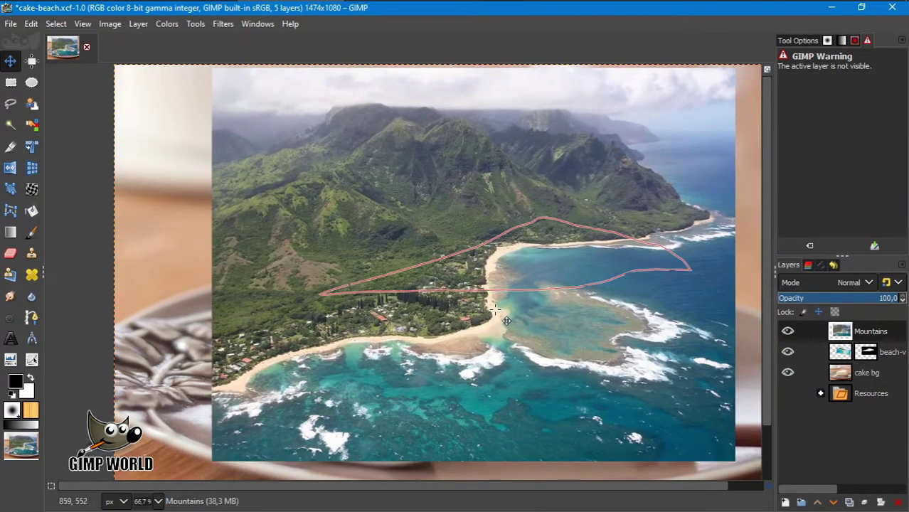
key(shift+f)
click(585, 359)
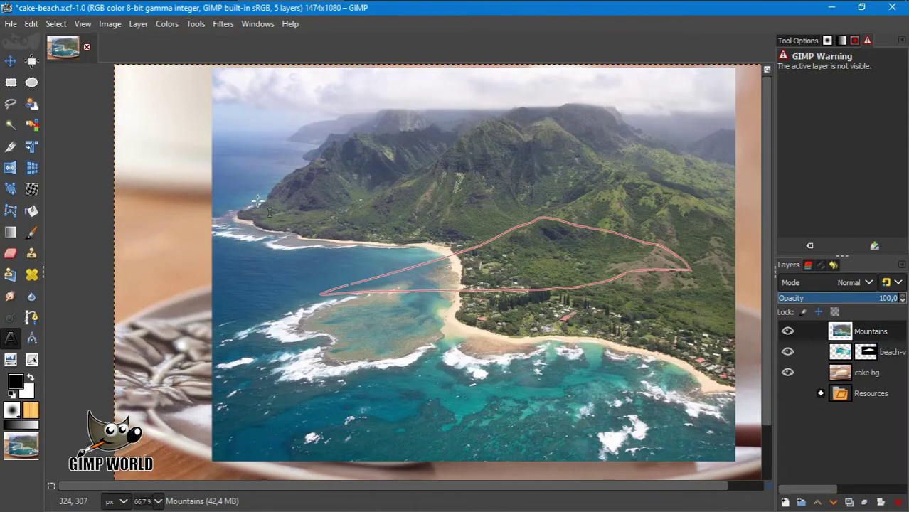
- Scale the Mountains photo to about 72% and rotate it about 8.6° clockwise, aligned with the cake
key(shift+t)
click(259, 202)
drag(212, 69, 362, 175)
drag(447, 379, 484, 337)
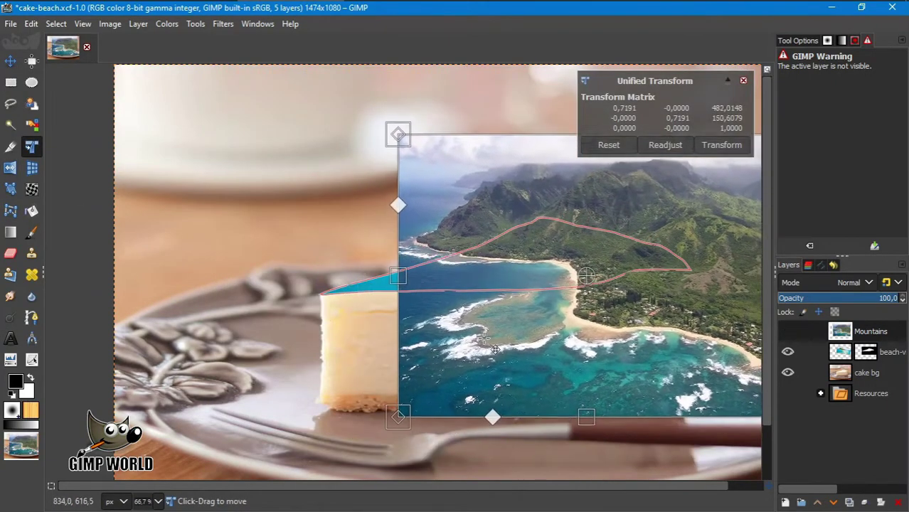
drag(684, 434, 657, 449)
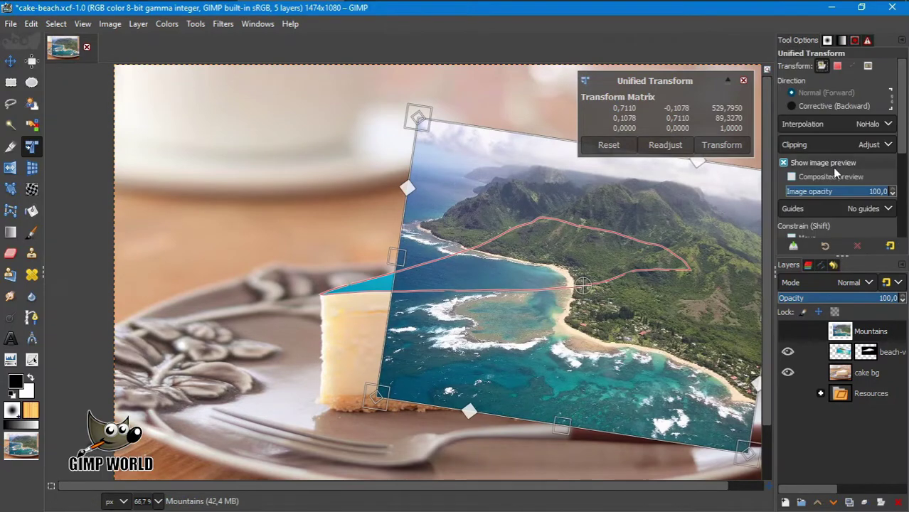
drag(836, 191, 848, 191)
mouse_move(640, 325)
mouse_down()
mouse_move(603, 322)
mouse_move(620, 333)
mouse_up()
drag(853, 191, 897, 191)
click(721, 145)
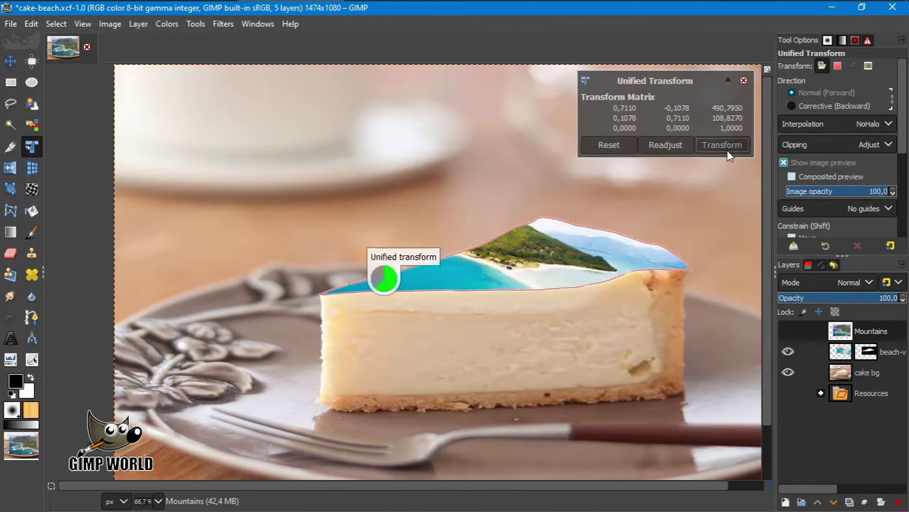
- Mask the Mountains layer to the top-face path selection, then deselect
click(820, 265)
click(808, 264)
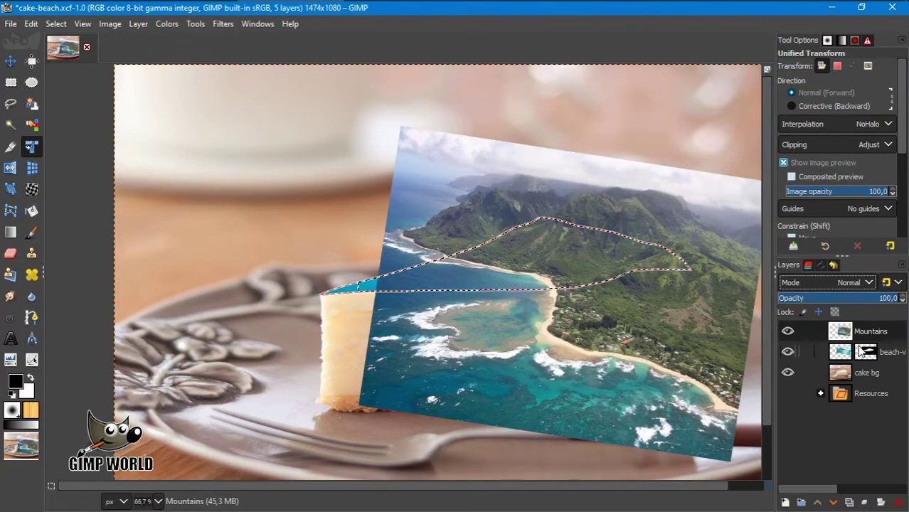
click(880, 502)
click(808, 491)
key(ctrl+shift+a)
click(820, 265)
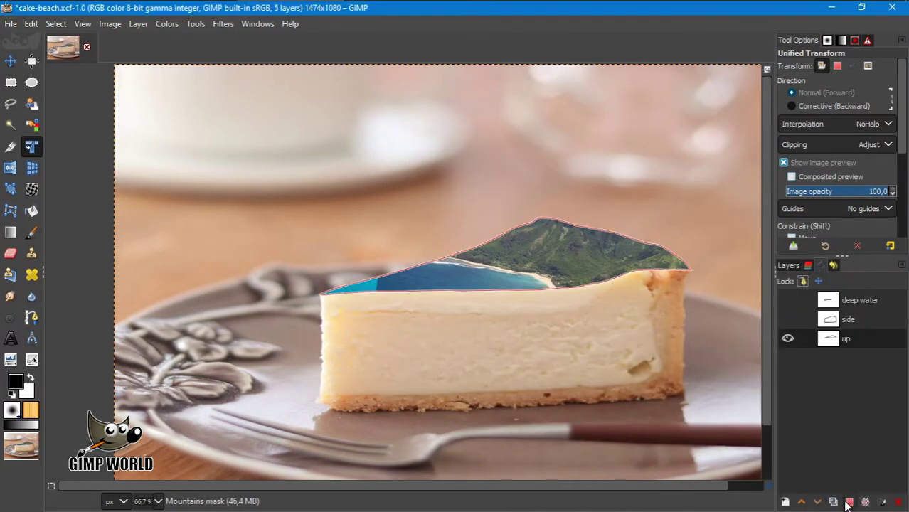
click(808, 265)
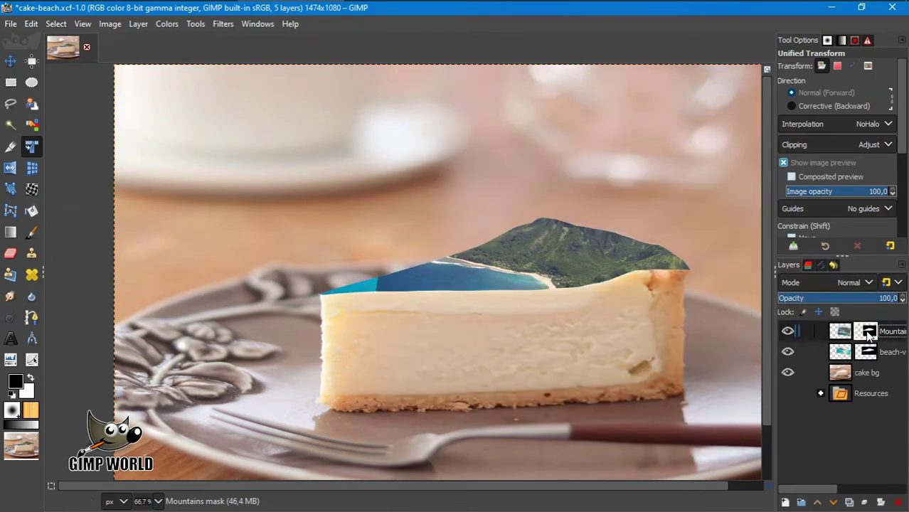
- Target the Mountains image and load the top-face path as a selection
scroll(540, 226, up, 1)
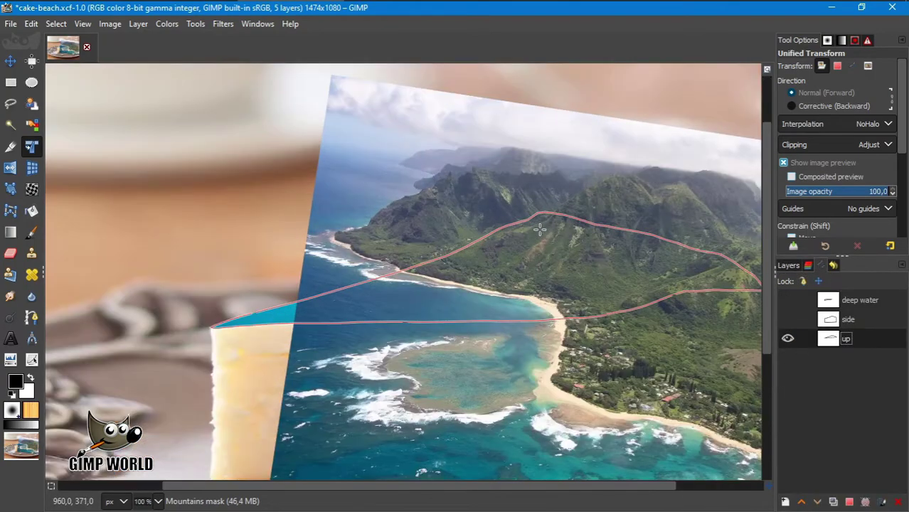
click(786, 265)
click(839, 332)
scroll(597, 240, up, 2)
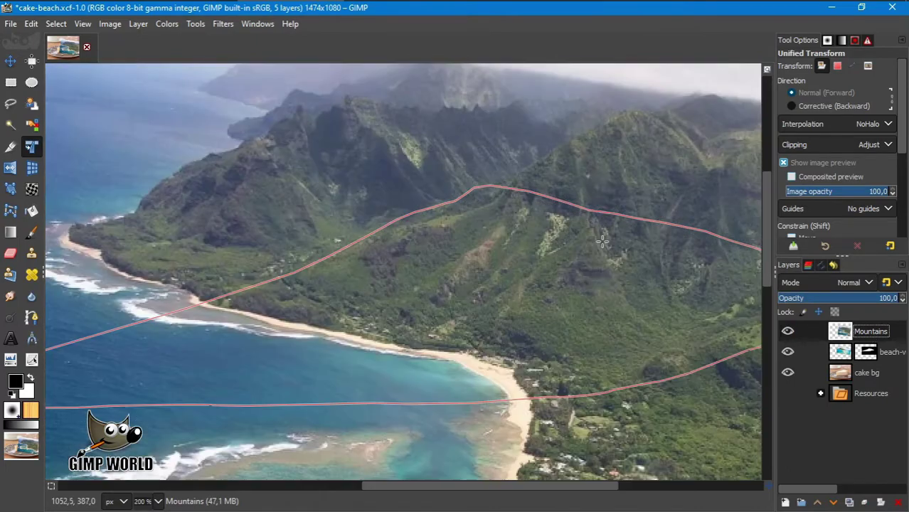
click(822, 265)
click(849, 503)
- Nudge the Mountains photo left and up with the arrow keys
key(m)
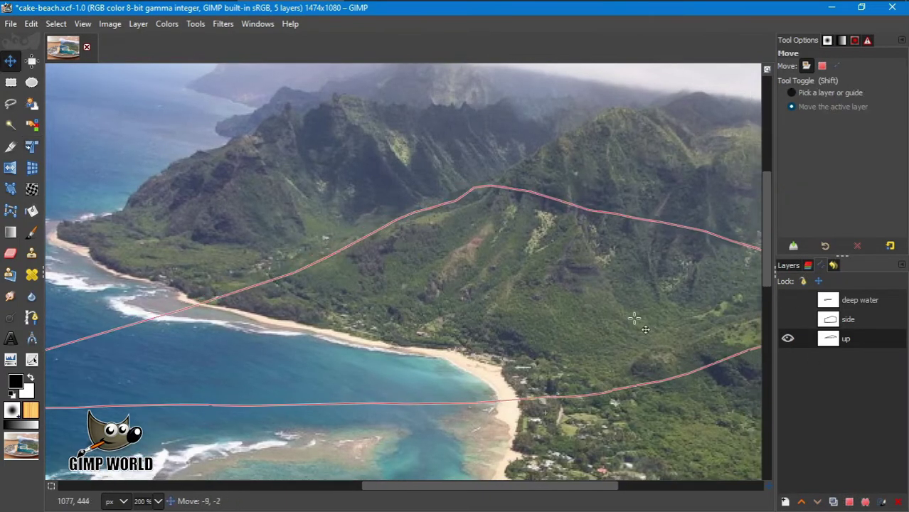
key(Left)
key(Left)
key(Left)
key(Up)
key(Up)
key(Left)
key(Left)
key(Left)
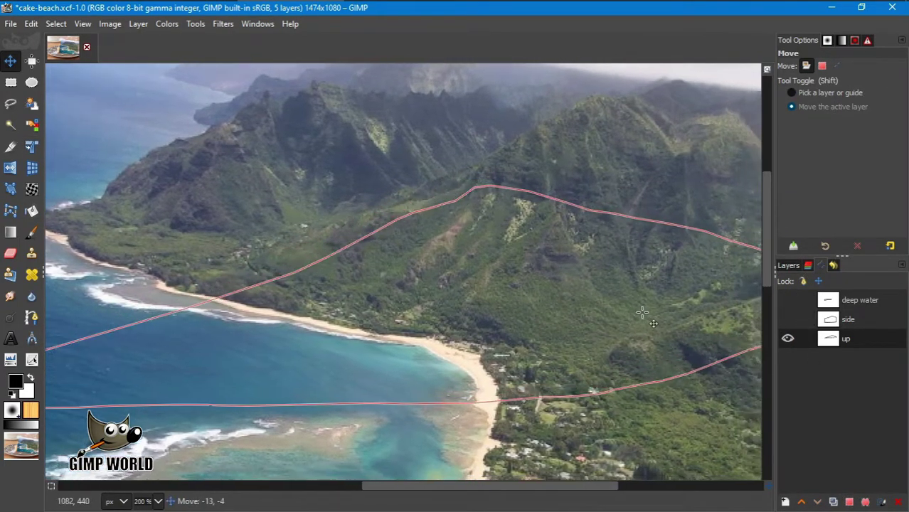
key(Up)
key(Up)
key(Up)
click(787, 265)
- Add the mountain peak outline to the selection with Free Select and mask Mountains from it
click(11, 103)
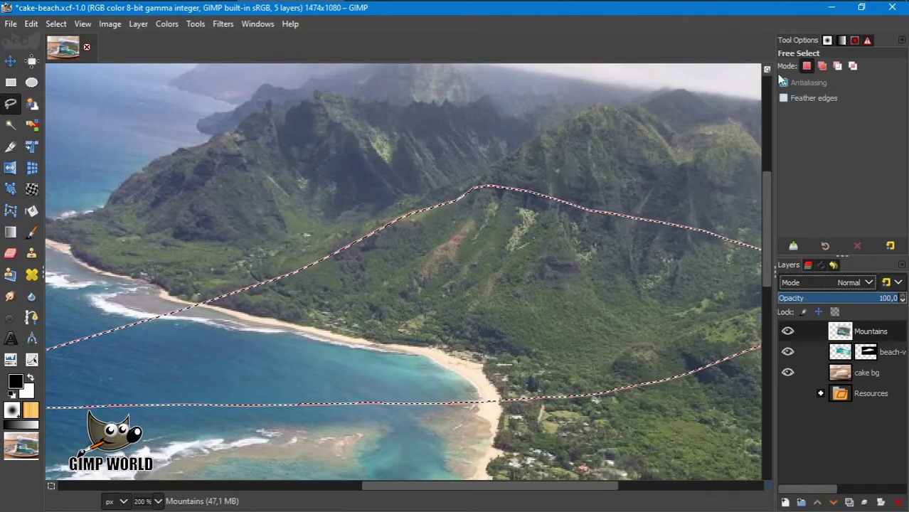
click(466, 190)
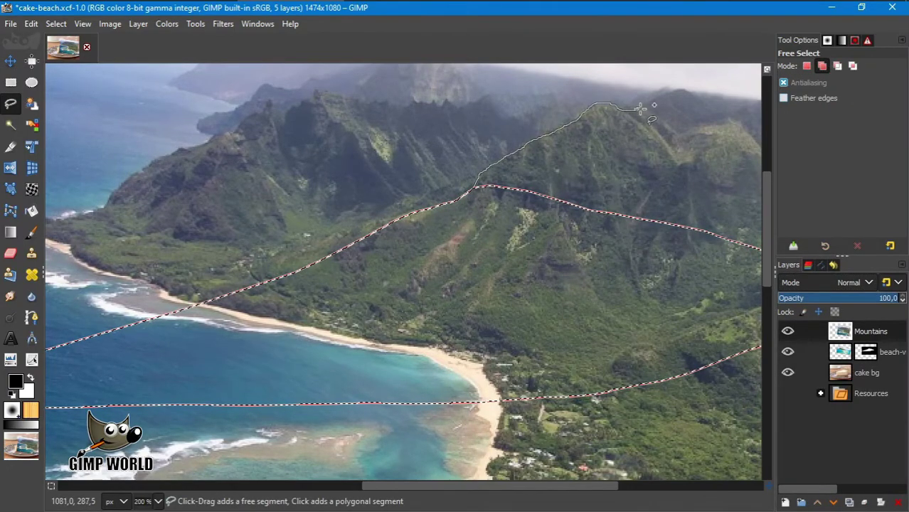
scroll(511, 223, right, 5)
scroll(498, 198, right, 3)
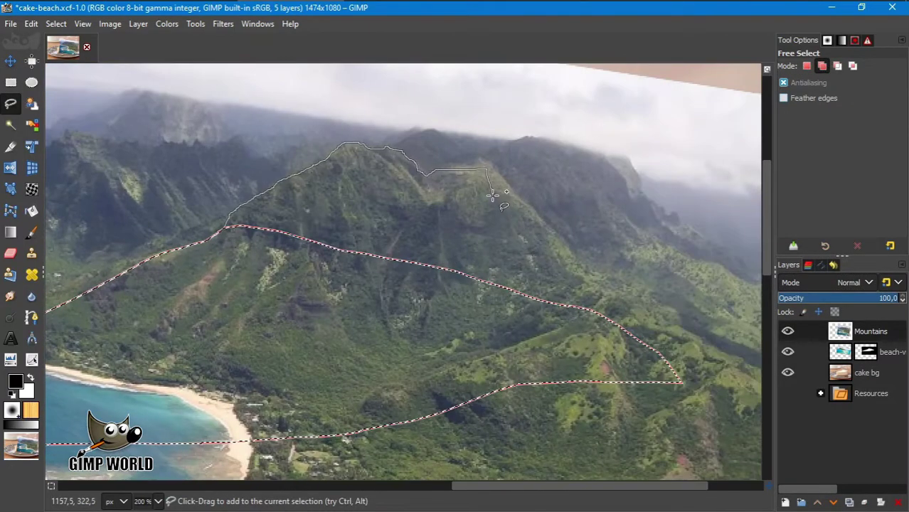
click(492, 195)
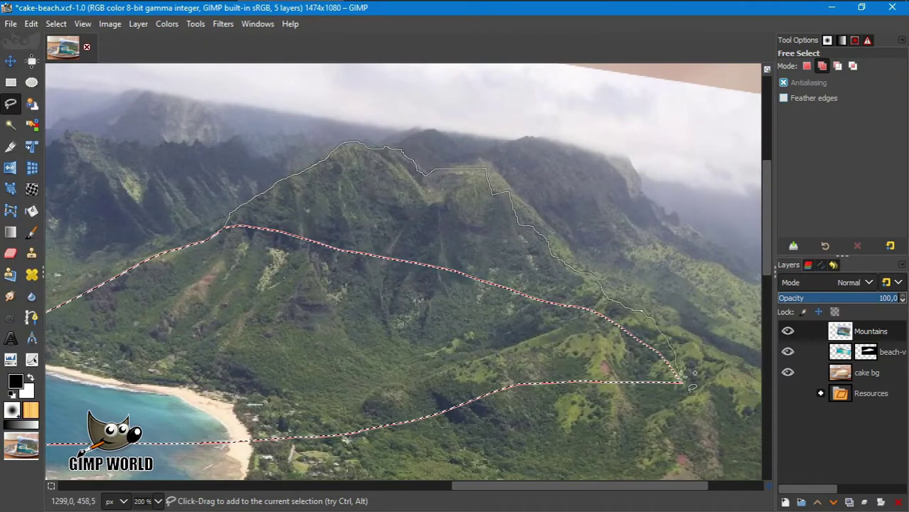
click(679, 385)
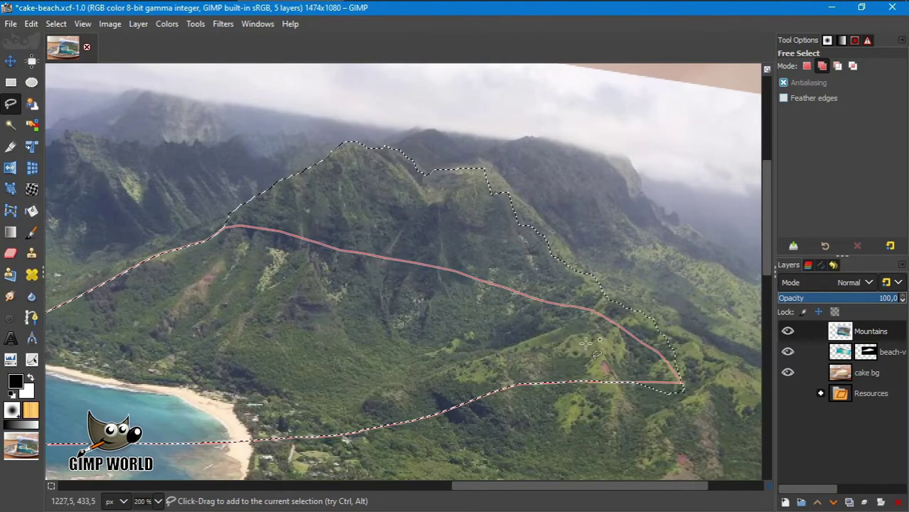
click(880, 502)
click(808, 490)
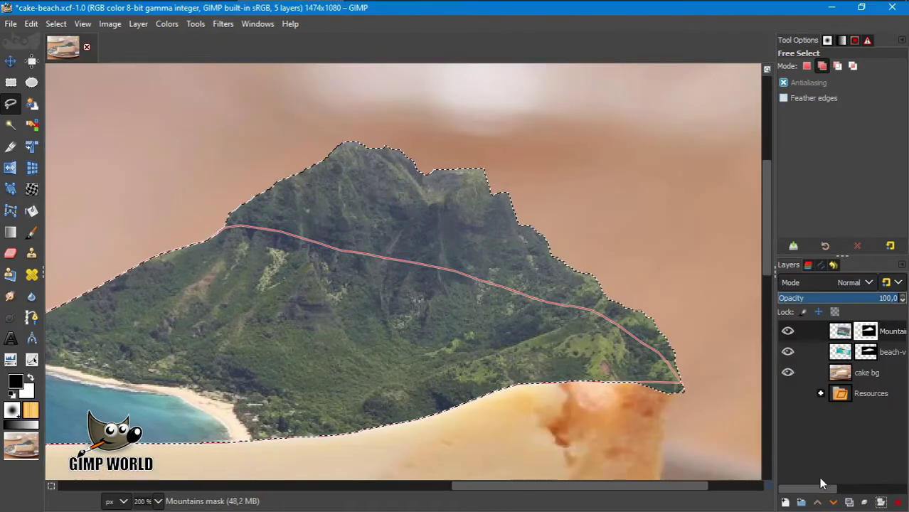
- Paint along the mountain ridge edge on the mask with the 2. Hardness 100 brush
key(p)
click(841, 39)
scroll(816, 128, up, 1)
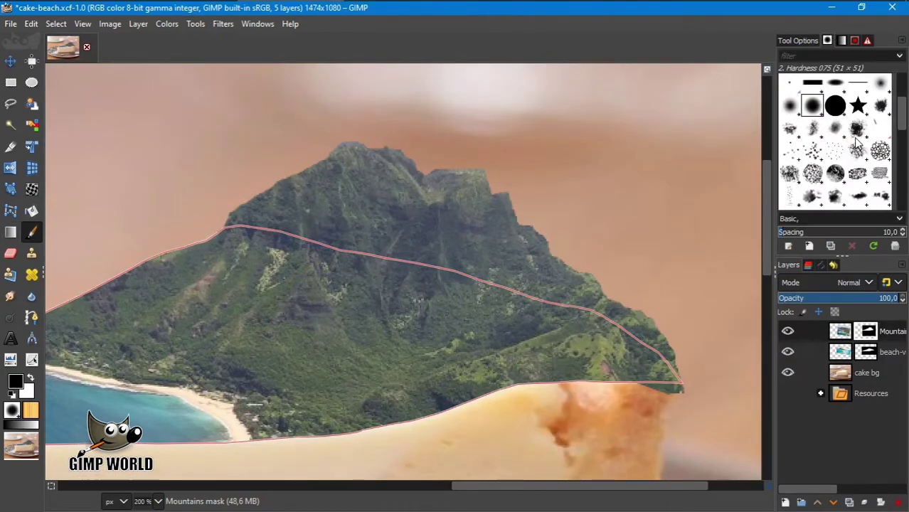
click(816, 111)
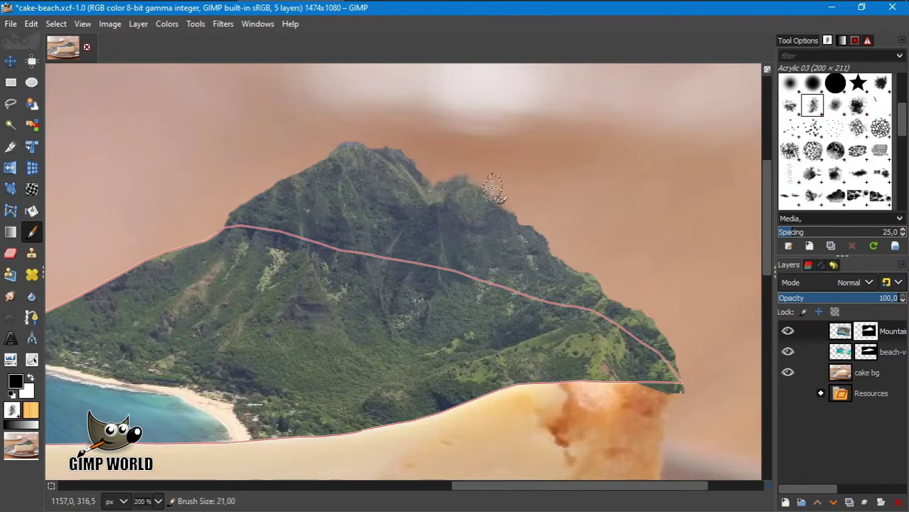
click(834, 84)
ctrl+scroll(455, 167, up, 3)
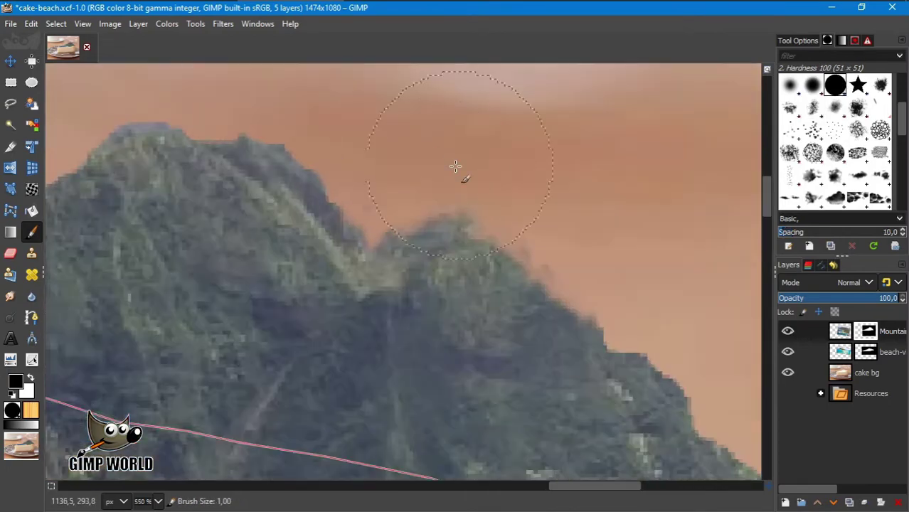
drag(503, 221, 676, 374)
- Switch to the Acrylic 04 brush, hide the path outline and fit the image in view
ctrl+scroll(608, 213, down, 4)
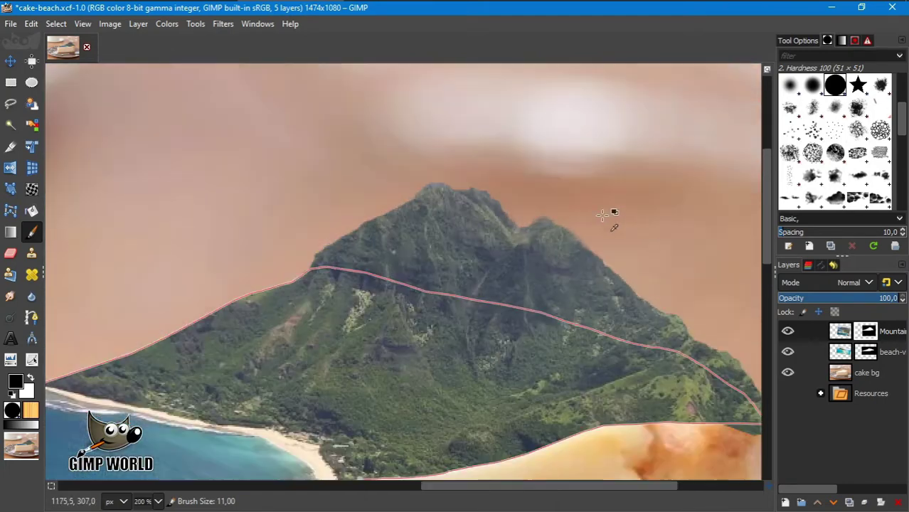
ctrl+scroll(572, 209, up, 5)
click(838, 105)
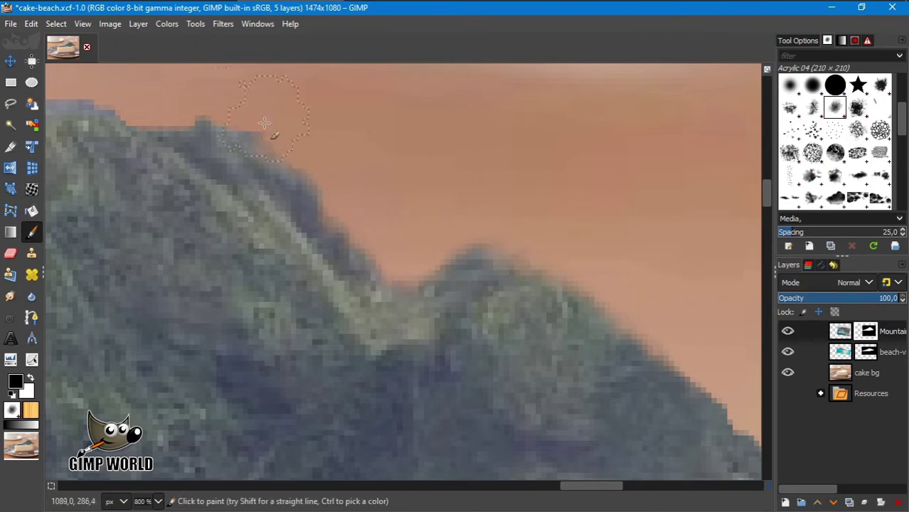
ctrl+scroll(590, 222, down, 4)
ctrl+scroll(589, 222, down, 2)
ctrl+scroll(531, 286, up, 1)
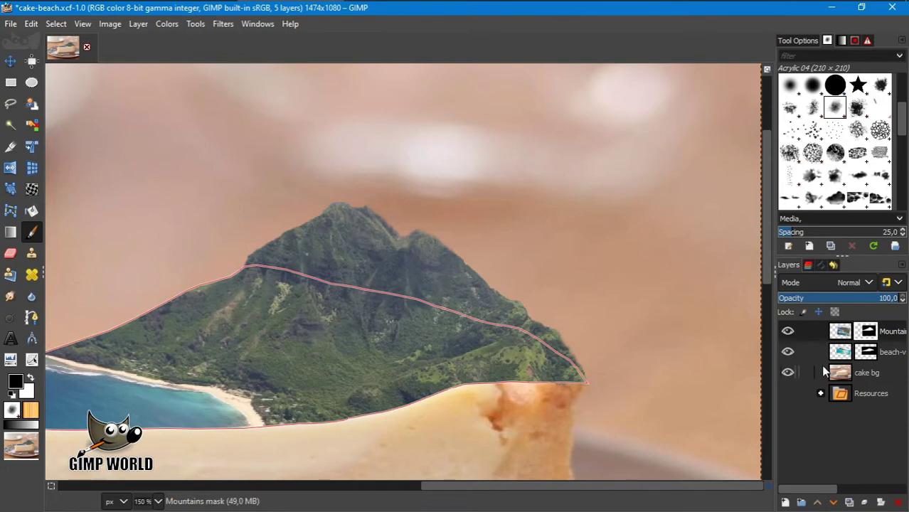
click(820, 265)
click(787, 331)
click(789, 264)
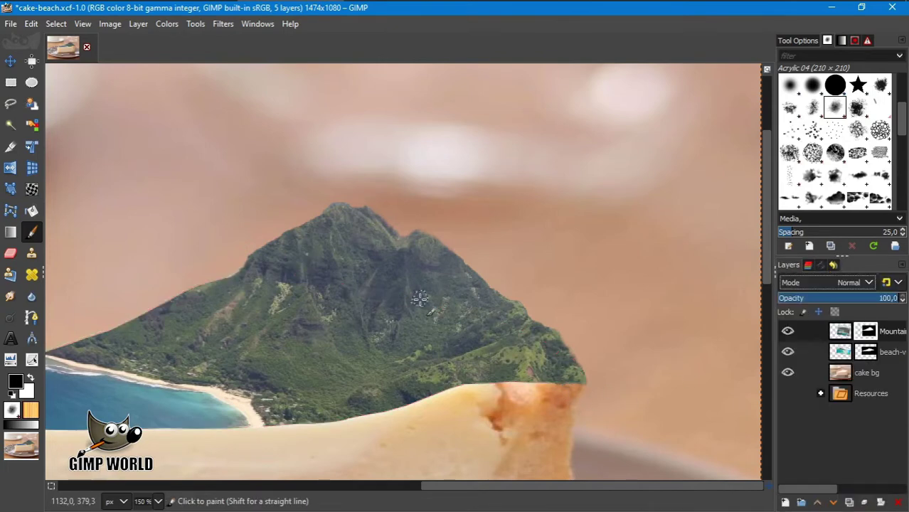
key(shift+ctrl+j)
- With Mountains opacity temporarily lowered, paint in more blue water near the shoreline
drag(837, 301, 816, 298)
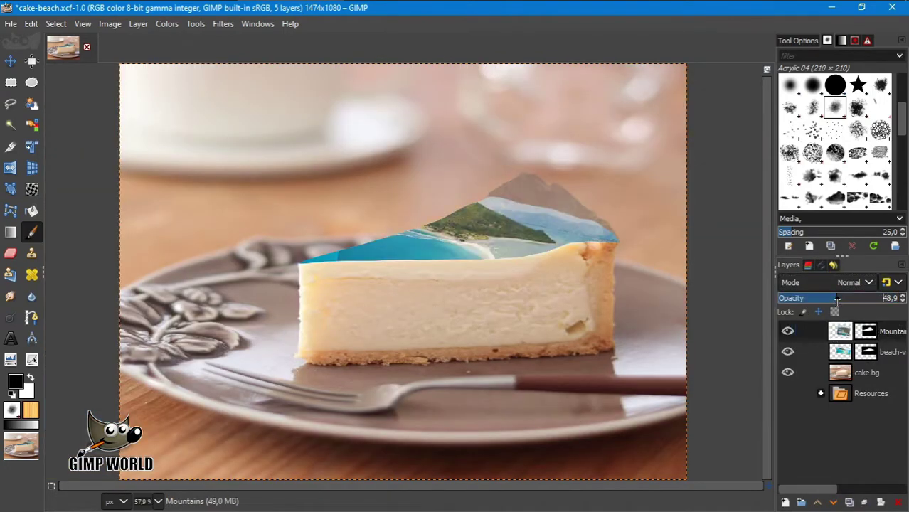
scroll(425, 253, up, 4)
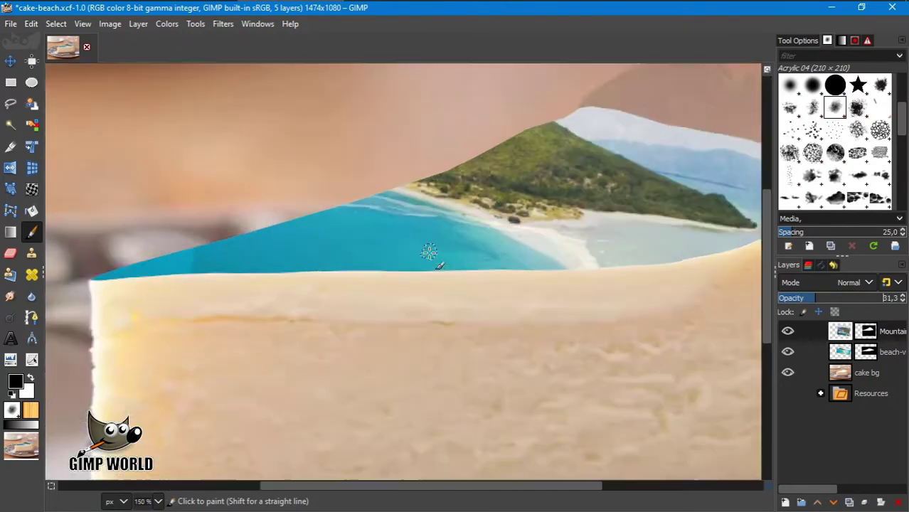
drag(238, 213, 397, 213)
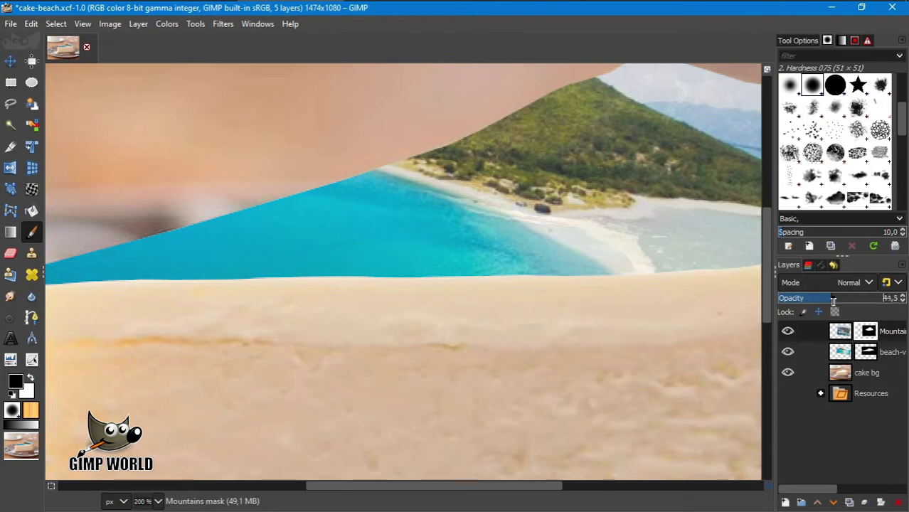
drag(818, 298, 904, 298)
- Reveal the lighter beach shoreline along the water in the Mountains mask
drag(500, 257, 473, 246)
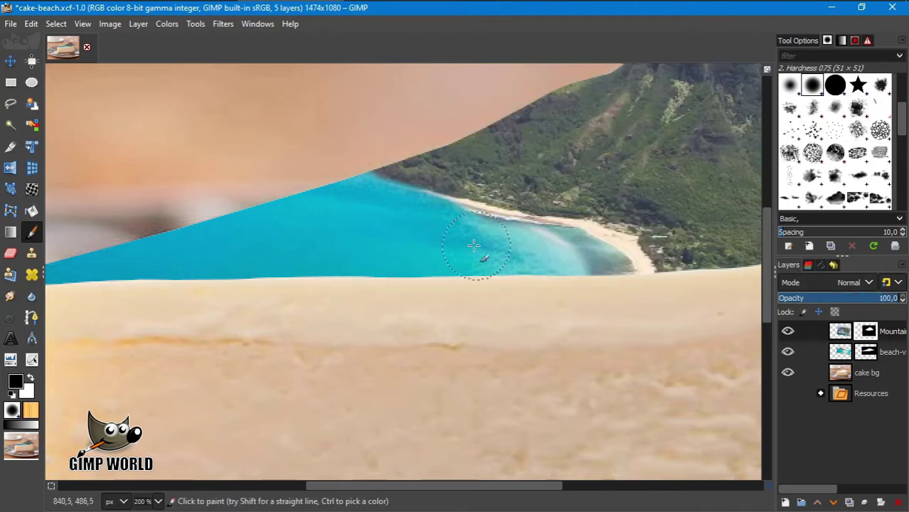
key(ctrl+z)
click(787, 331)
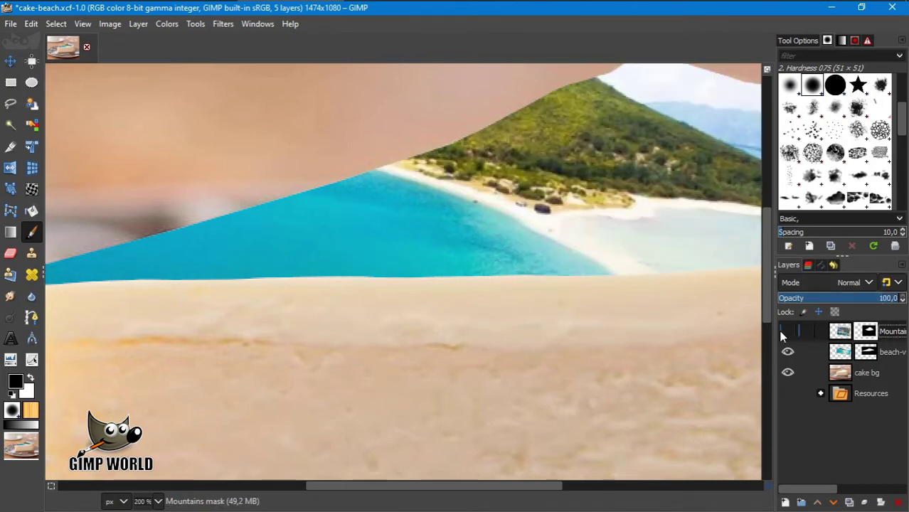
click(787, 332)
drag(401, 178, 615, 276)
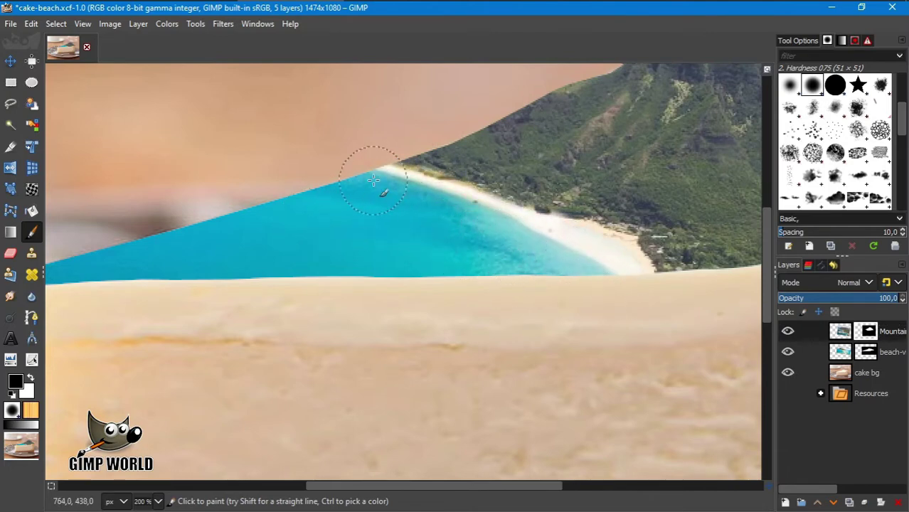
scroll(288, 262, down, 2)
- Raise the Mountains layer's saturation and shift its hue with Hue-Saturation
click(166, 24)
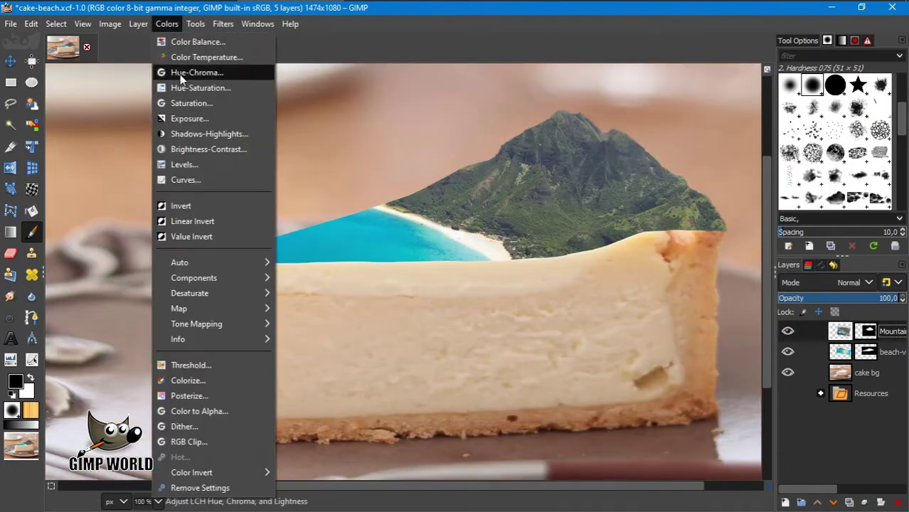
click(206, 83)
drag(182, 315, 222, 346)
drag(184, 312, 184, 312)
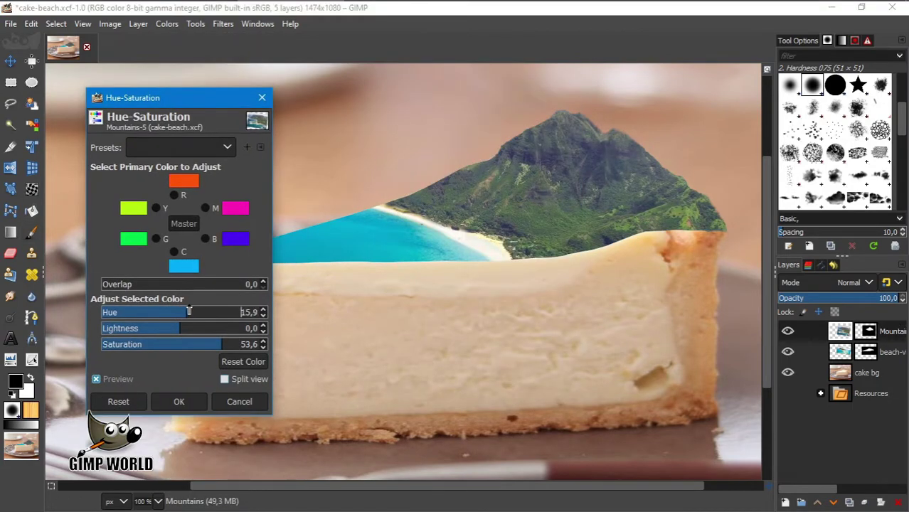
click(179, 401)
- Zoom in on the shoreline and try a mask stroke on Mountains, then undo it
key(3)
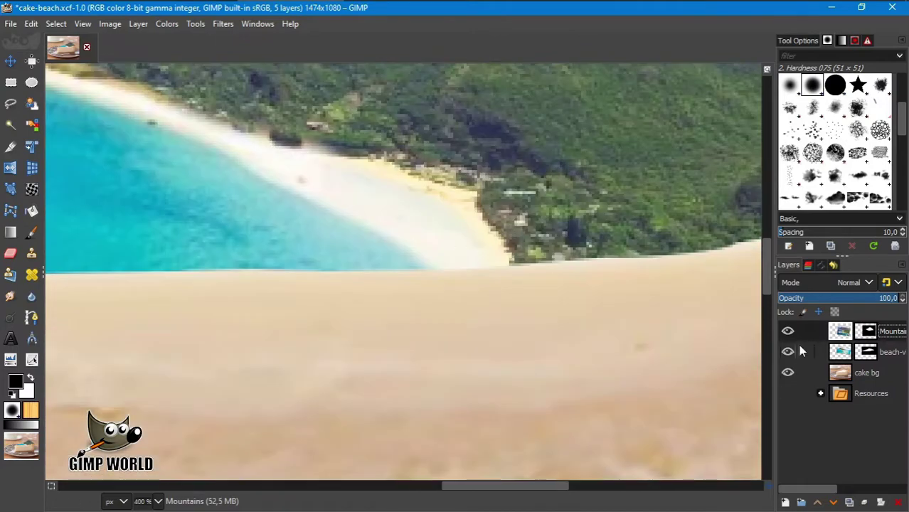
click(859, 334)
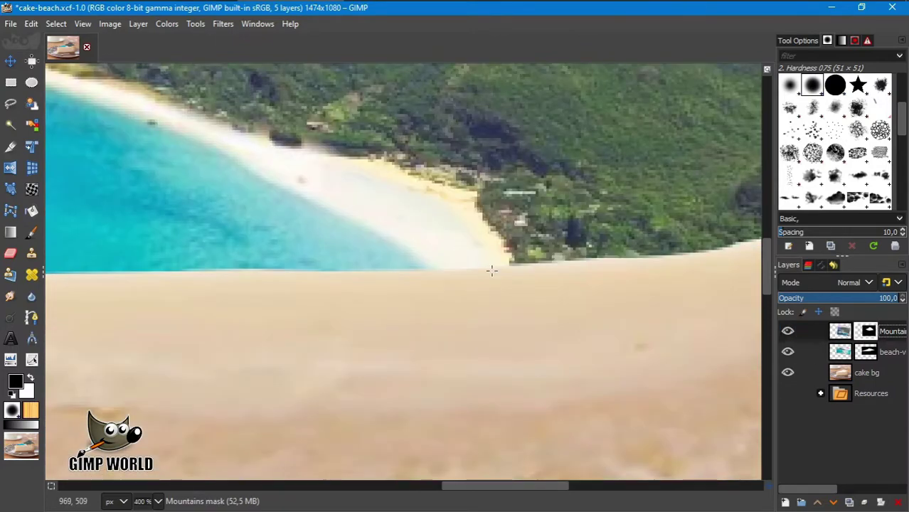
click(31, 231)
key(x)
drag(348, 181, 441, 220)
key(ctrl+z)
scroll(460, 262, down, 3)
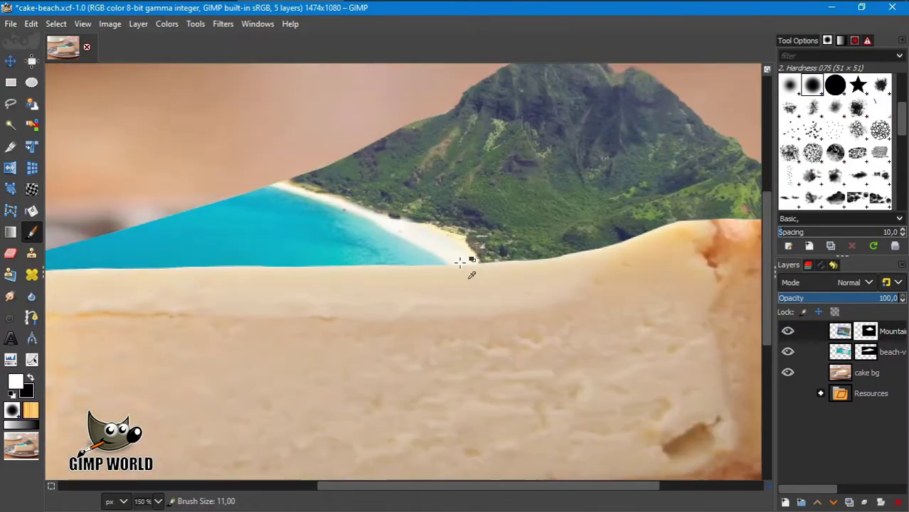
scroll(460, 262, down, 1)
- Move the rock texture layer above cake bg and show the side path
click(820, 393)
drag(851, 413, 854, 369)
click(811, 267)
click(789, 318)
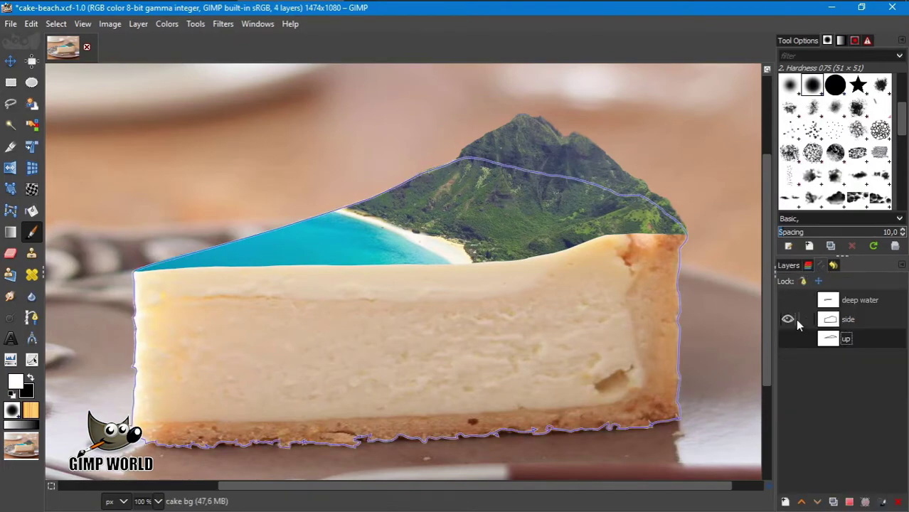
- Load the side path as a selection, show the rock texture and nudge it over the cake
click(849, 502)
click(808, 265)
click(787, 372)
key(m)
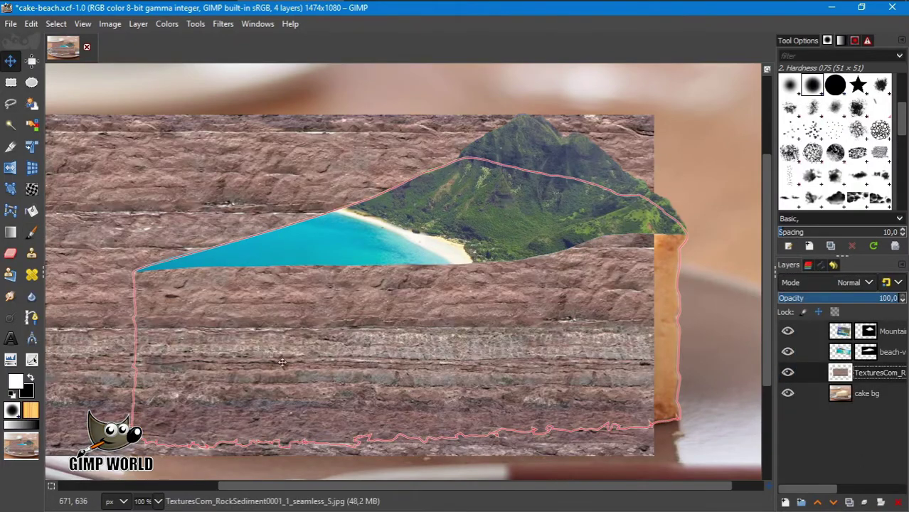
drag(282, 362, 271, 359)
- Scale the rock texture to about 80% and adjust its perspective to fit the cake side
key(shift+t)
drag(334, 313, 366, 299)
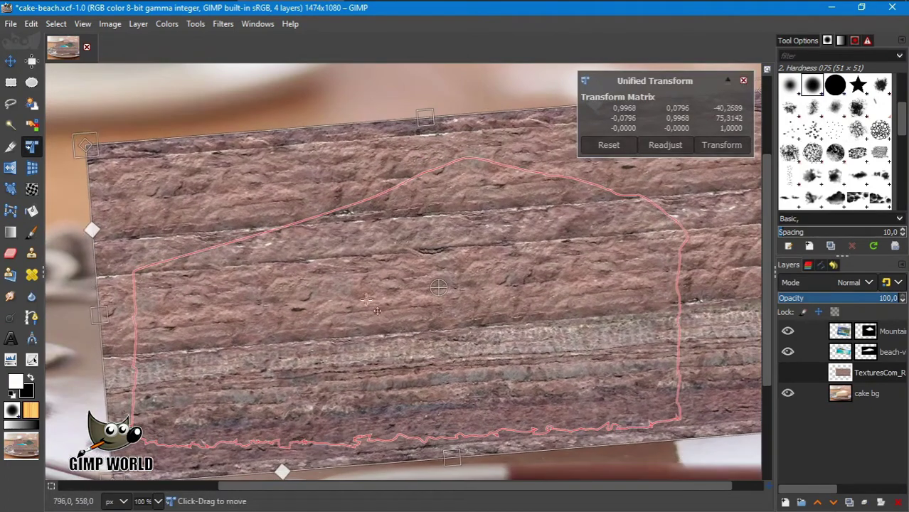
mouse_move(85, 145)
mouse_down()
mouse_move(135, 201)
mouse_move(123, 193)
mouse_up()
drag(701, 427, 684, 431)
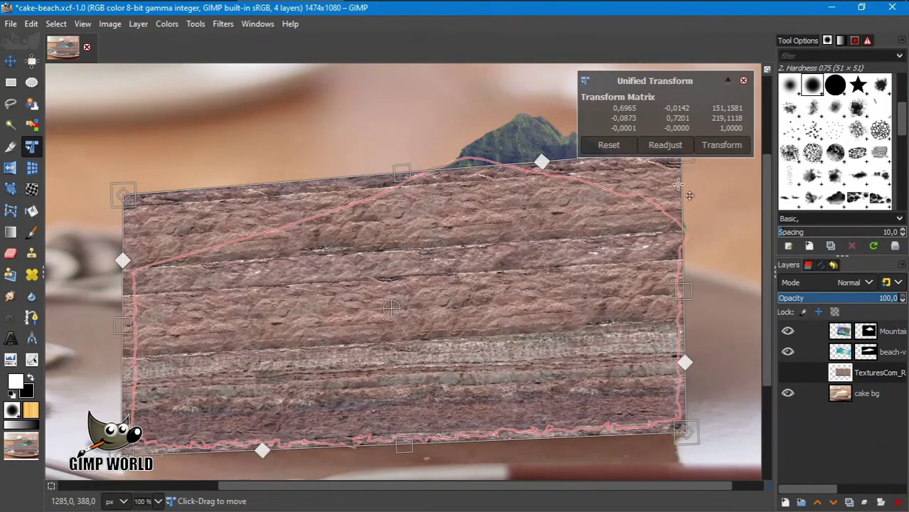
scroll(690, 194, down, 1)
drag(311, 195, 309, 204)
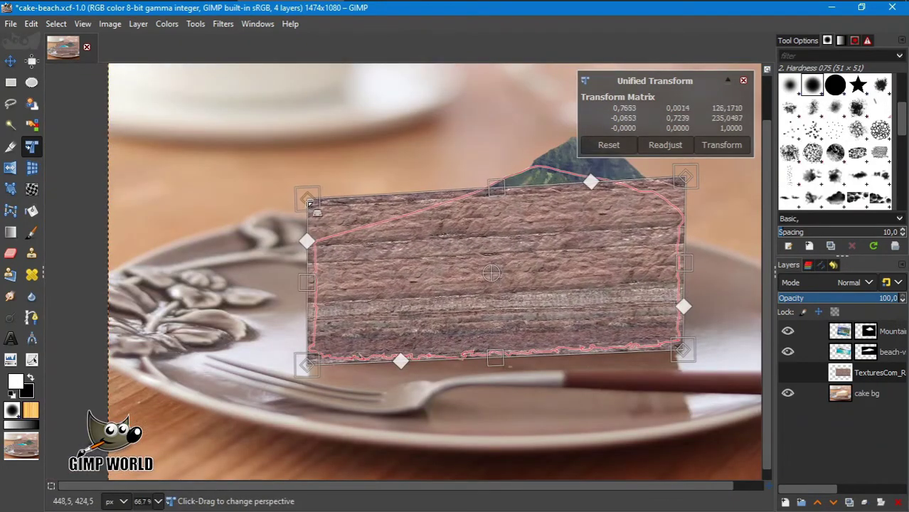
click(721, 144)
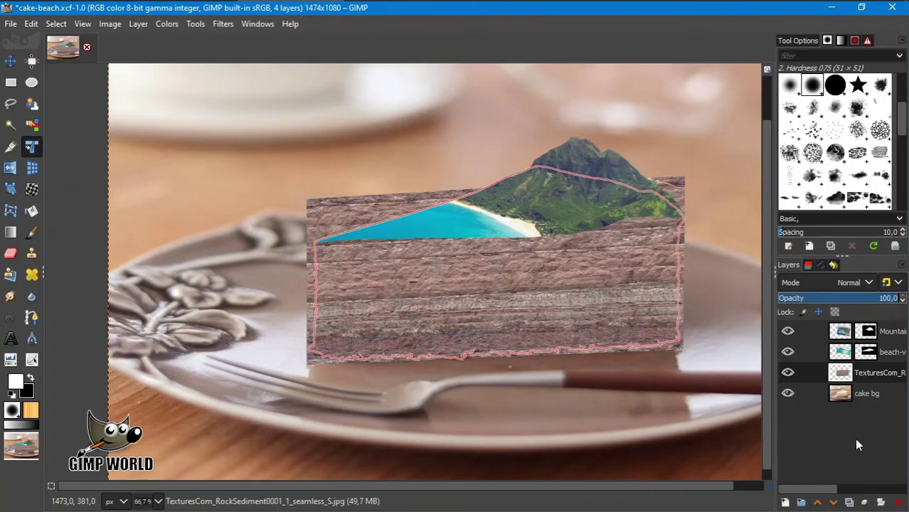
- Clear the selection and darken the rock texture to brightness -44
click(788, 265)
click(55, 24)
click(69, 57)
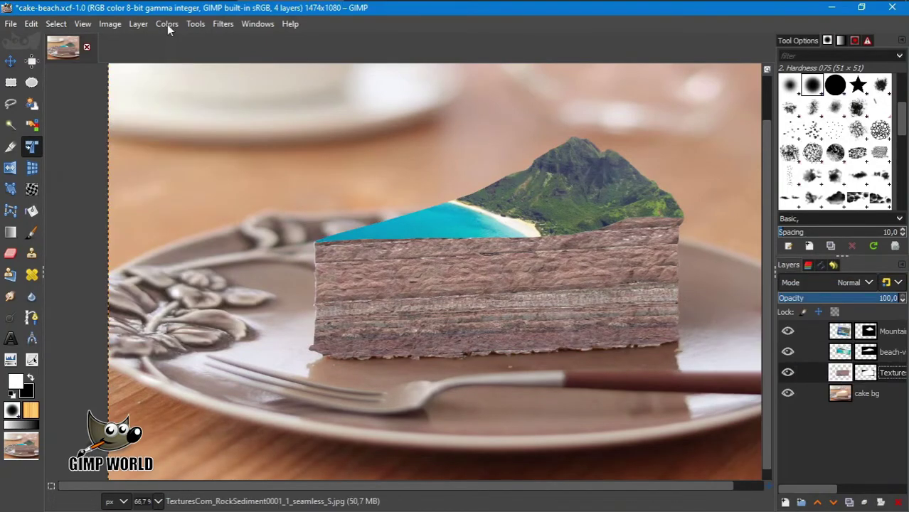
click(167, 24)
click(199, 151)
drag(201, 153, 166, 153)
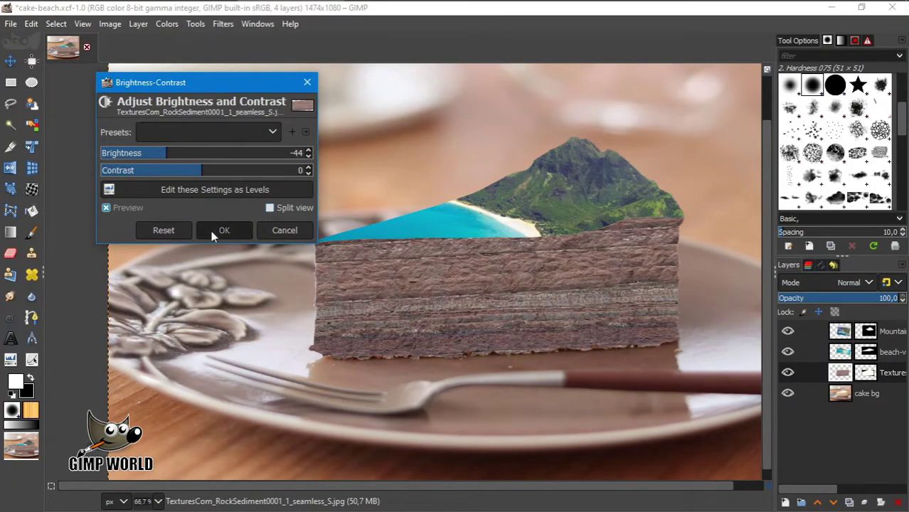
- Apply the -44 brightness and zoom in on the Mountains mask's lower edge
click(212, 235)
click(846, 340)
key(2)
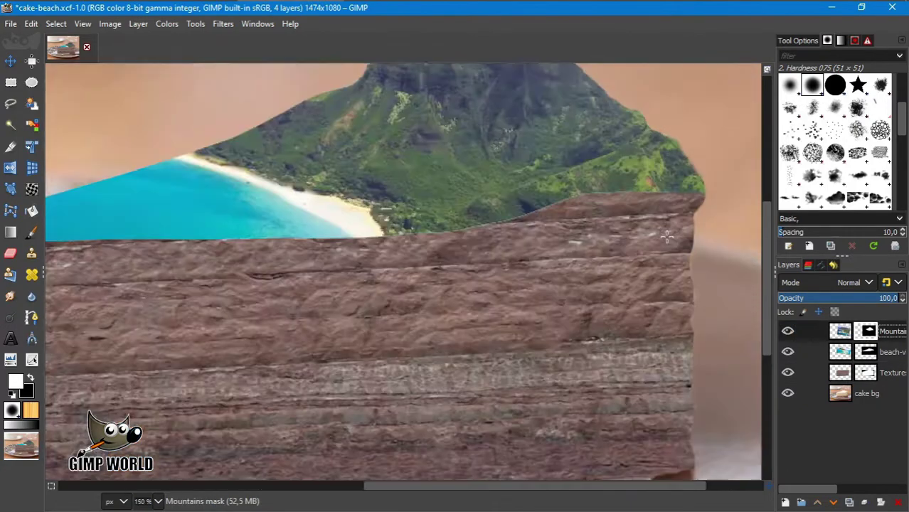
- Touch up the mountain base with the Acrylic 04 brush and show the deep water path
click(839, 111)
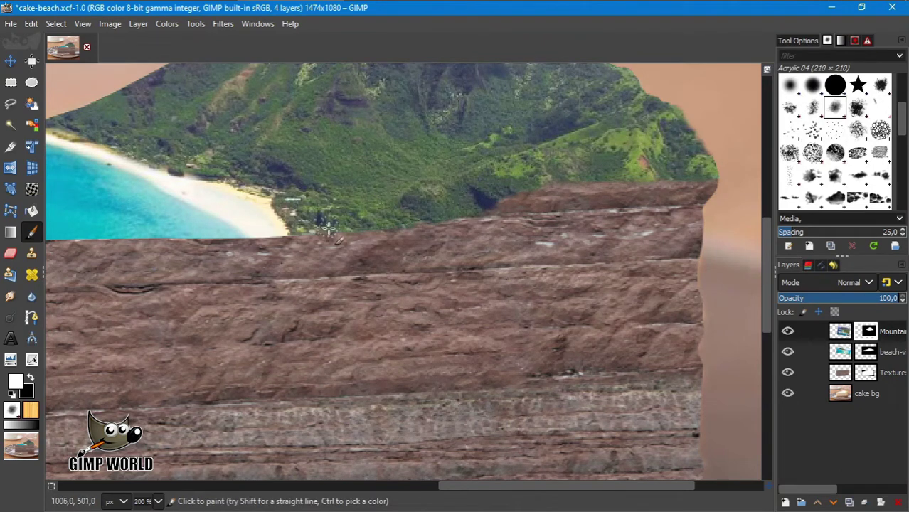
scroll(502, 349, down, 2)
scroll(523, 305, down, 1)
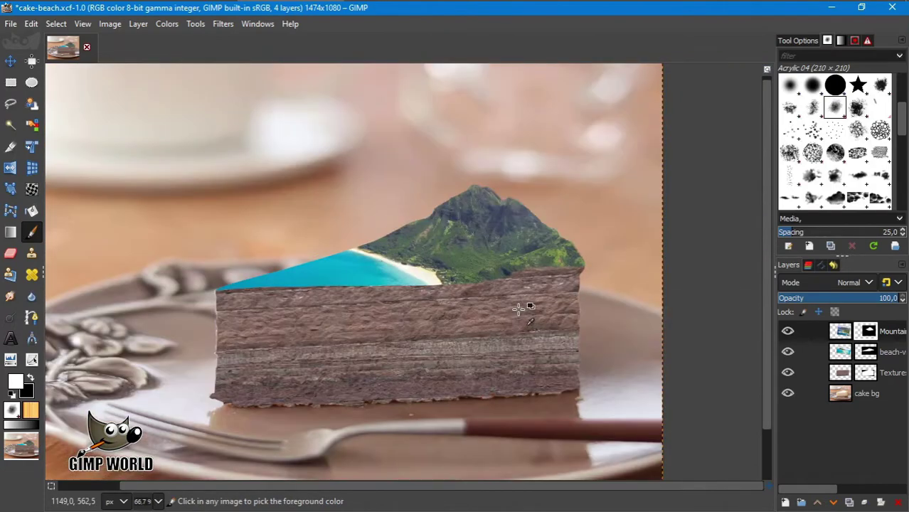
click(820, 265)
click(788, 300)
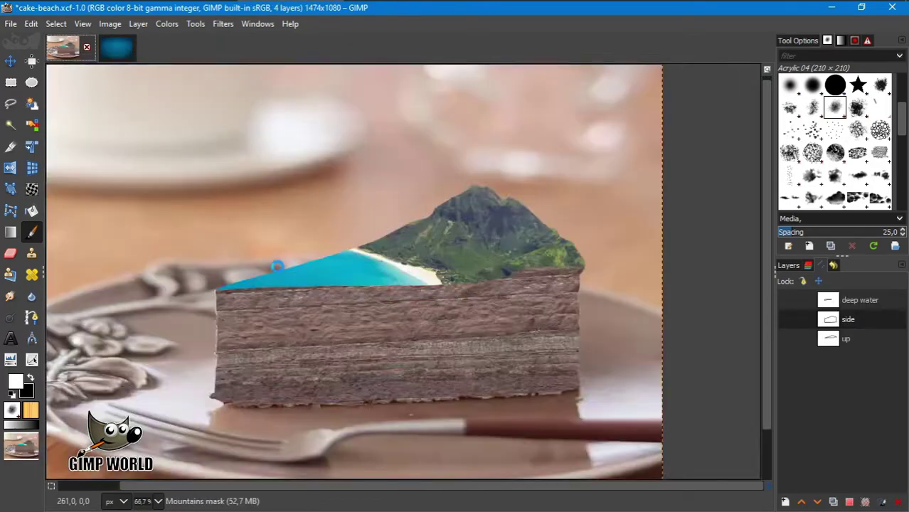
- Drop the blue underwater image in as a layer and shrink it onto the cake top
drag(118, 48, 359, 263)
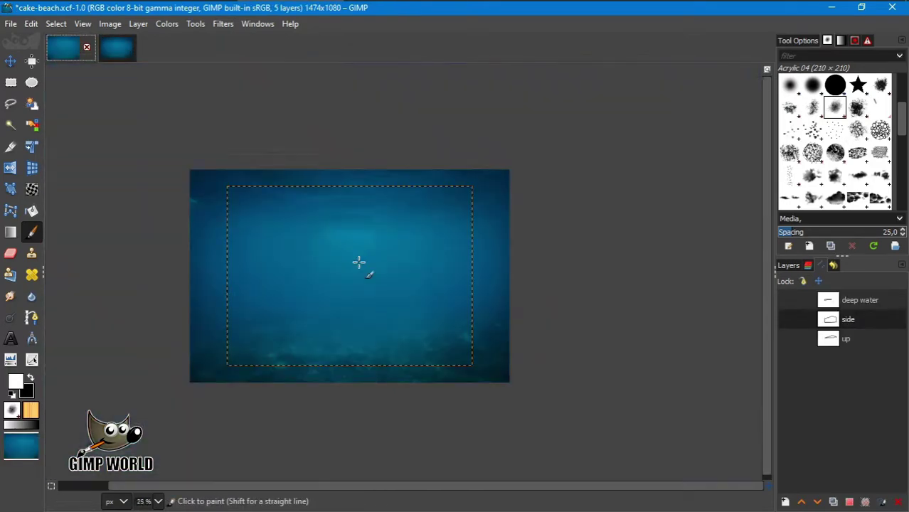
click(788, 300)
key(shift+t)
click(578, 304)
drag(507, 163, 251, 343)
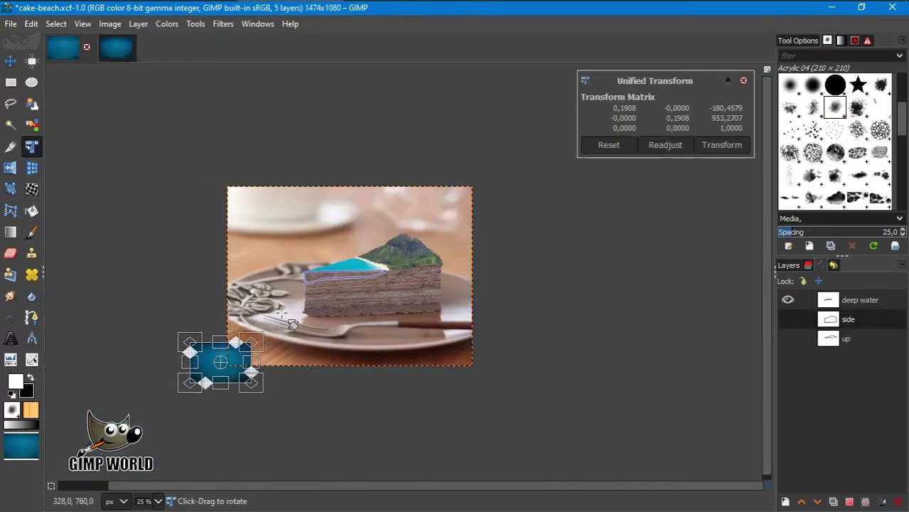
key(shift+ctrl+j)
drag(103, 473, 433, 237)
- Scale and tilt the blue water into perspective along the cake's top front edge
drag(481, 295, 497, 250)
scroll(485, 279, up, 3)
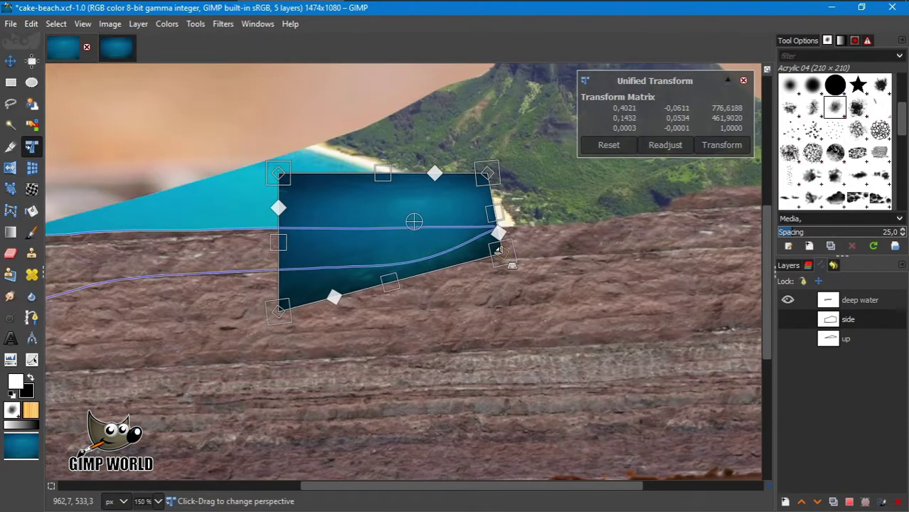
drag(382, 173, 381, 218)
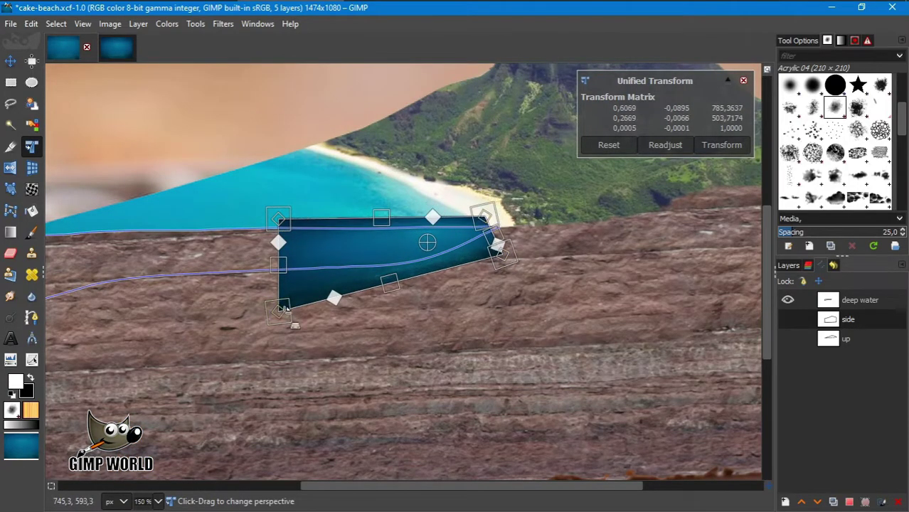
drag(283, 308, 277, 277)
key(Return)
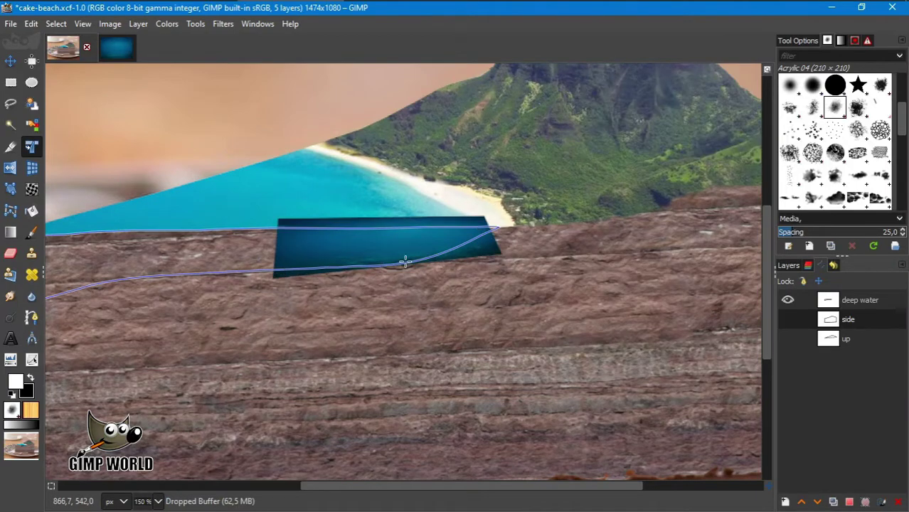
- Nudge the warped water piece slightly right and drop in another blue water copy
key(m)
drag(405, 261, 413, 262)
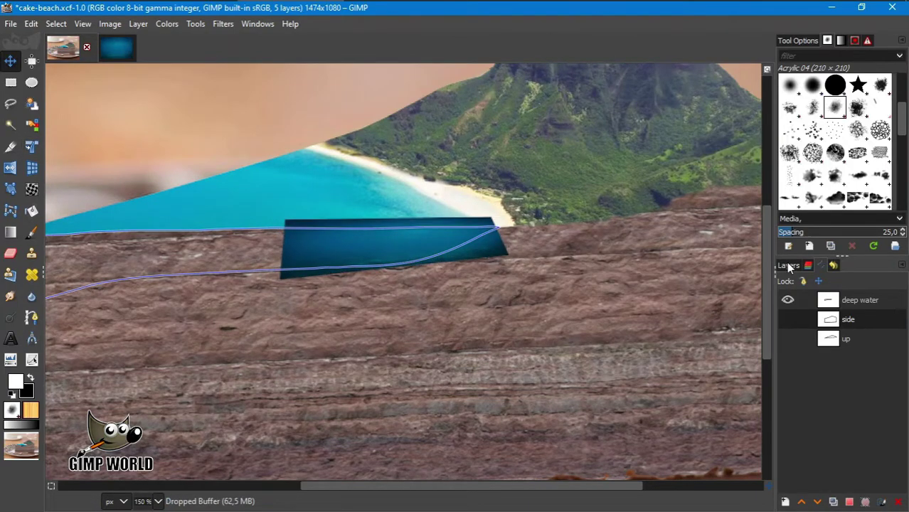
click(789, 266)
drag(117, 47, 223, 305)
- Scale the new blue water layer way down and place it on the cake top
scroll(254, 303, down, 4)
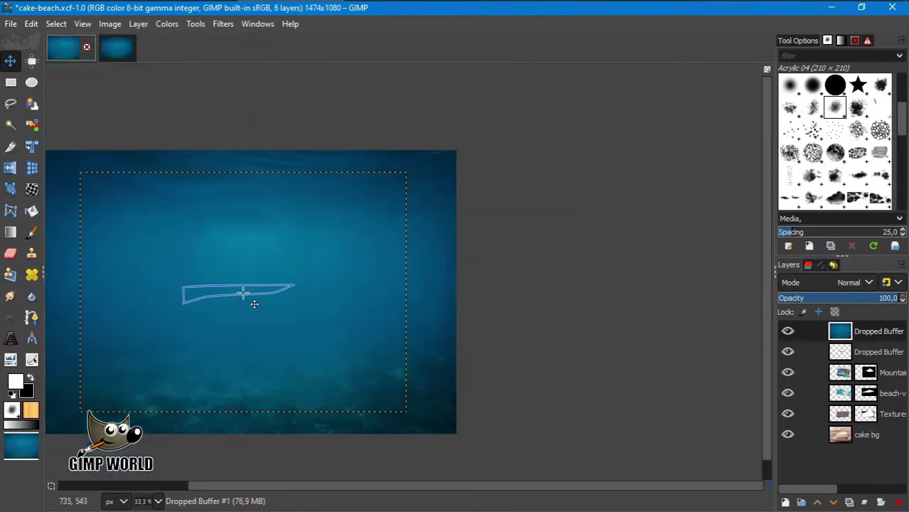
key(shift+t)
mouse_move(455, 151)
mouse_down()
mouse_move(183, 328)
mouse_move(284, 256)
mouse_up()
mouse_move(202, 294)
mouse_down()
mouse_move(192, 320)
mouse_move(249, 304)
mouse_up()
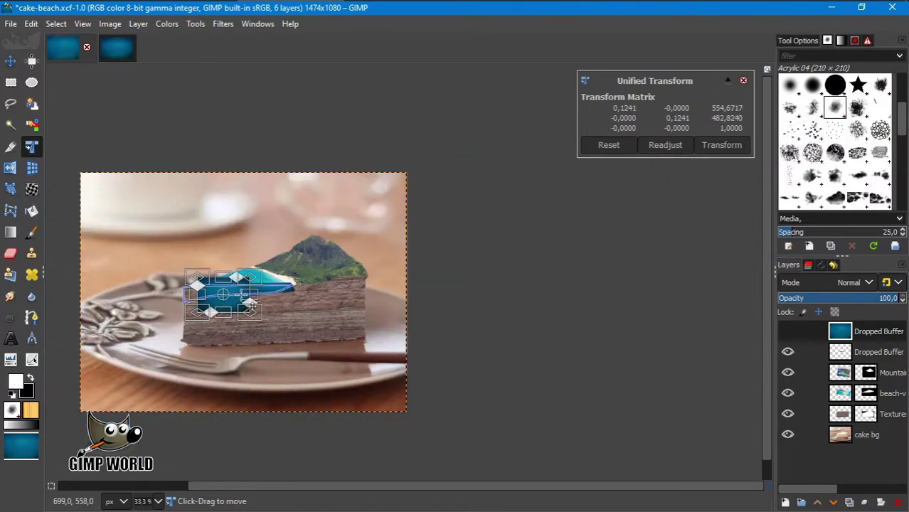
click(712, 149)
- Perspective-warp the small blue piece to fit the cake's front edge
key(1)
click(212, 268)
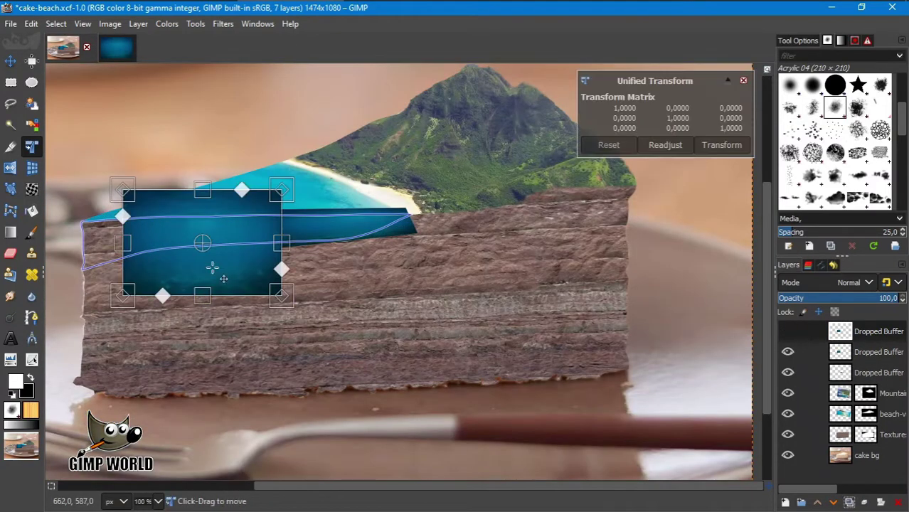
drag(123, 295, 139, 260)
drag(281, 295, 278, 249)
drag(282, 190, 274, 203)
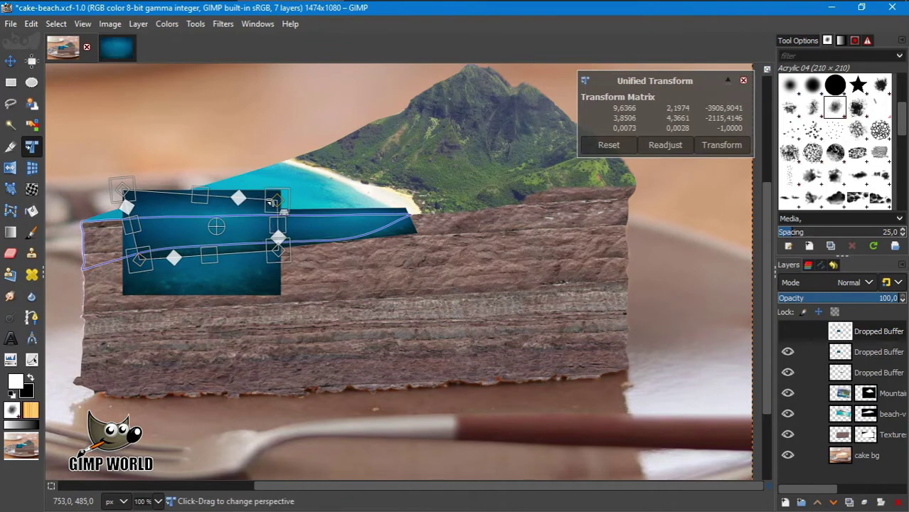
click(721, 144)
- Warp the second water piece onto the cake's left end and pack the water layers into a group
click(126, 194)
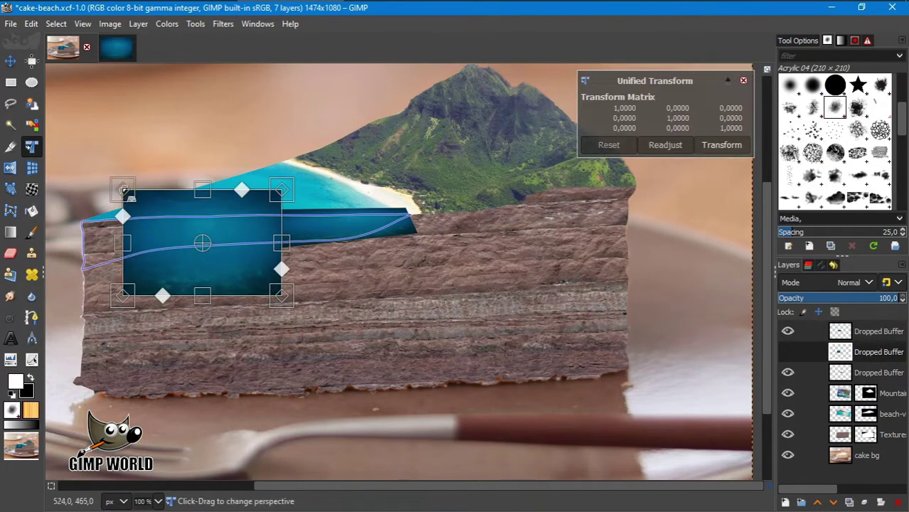
drag(125, 192, 71, 211)
drag(122, 296, 82, 277)
mouse_move(281, 285)
mouse_down()
mouse_move(214, 253)
mouse_move(234, 238)
mouse_up()
mouse_move(158, 278)
mouse_down()
mouse_move(174, 213)
mouse_move(172, 254)
mouse_up()
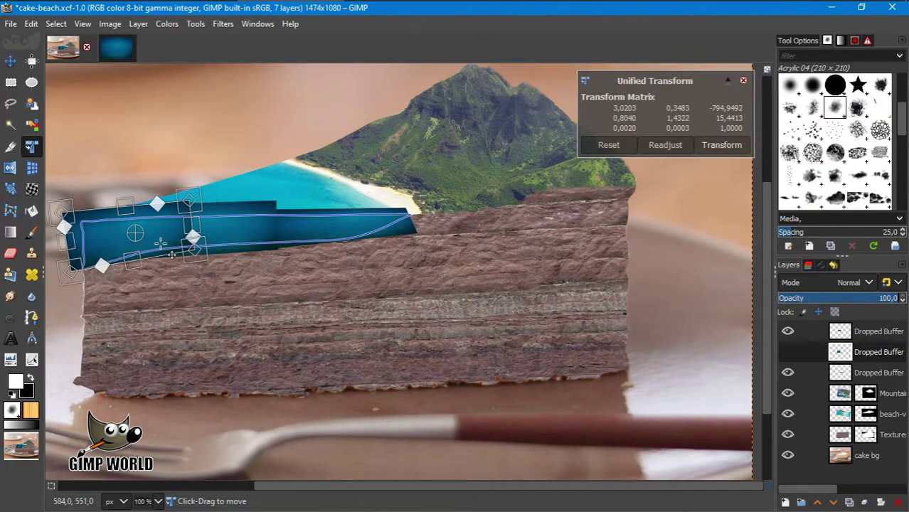
click(710, 145)
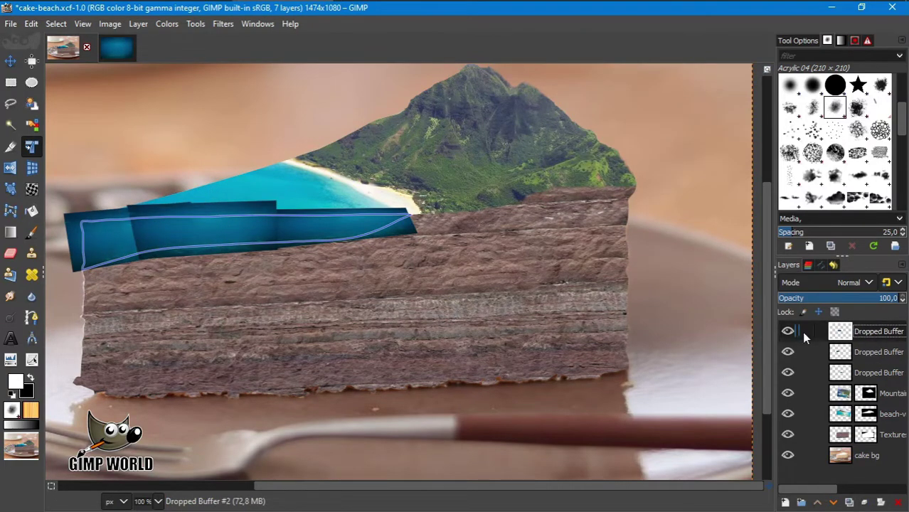
right_click(852, 373)
click(661, 474)
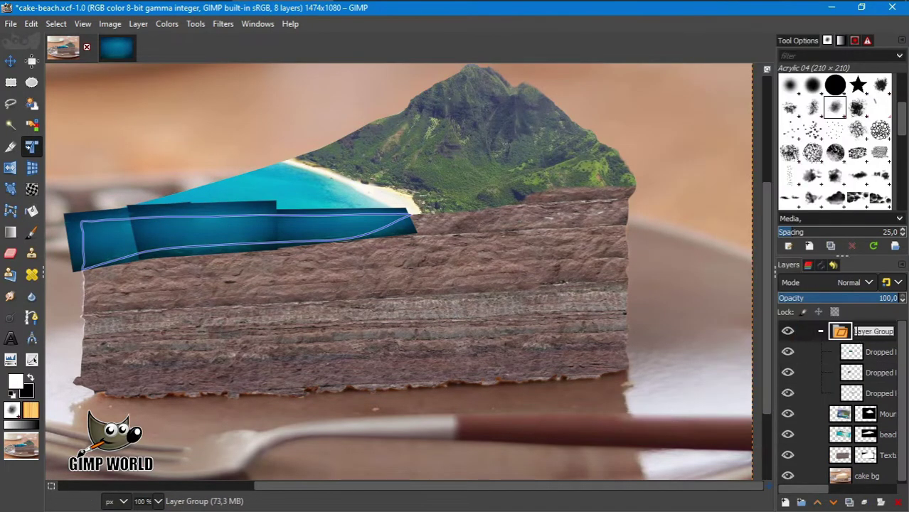
- Give the water group an inverted selection-based layer mask and clear the selection
click(872, 351)
click(880, 502)
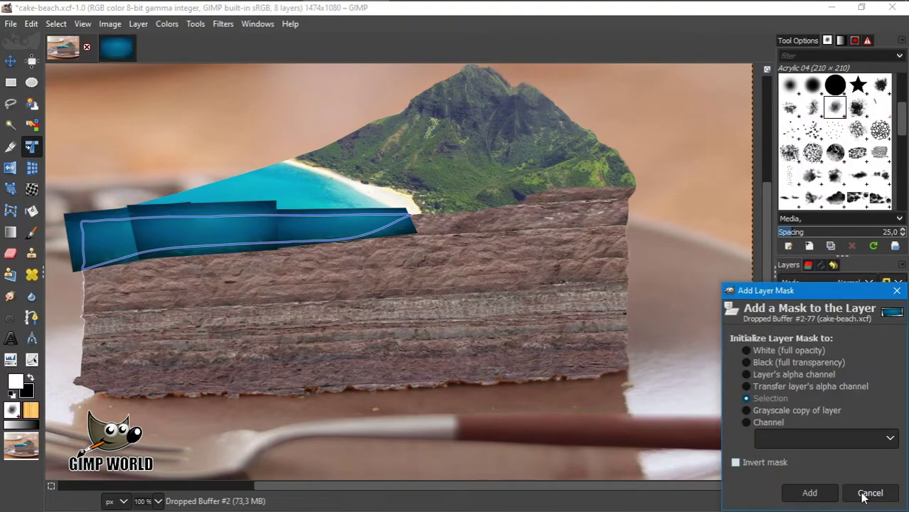
click(869, 490)
click(880, 502)
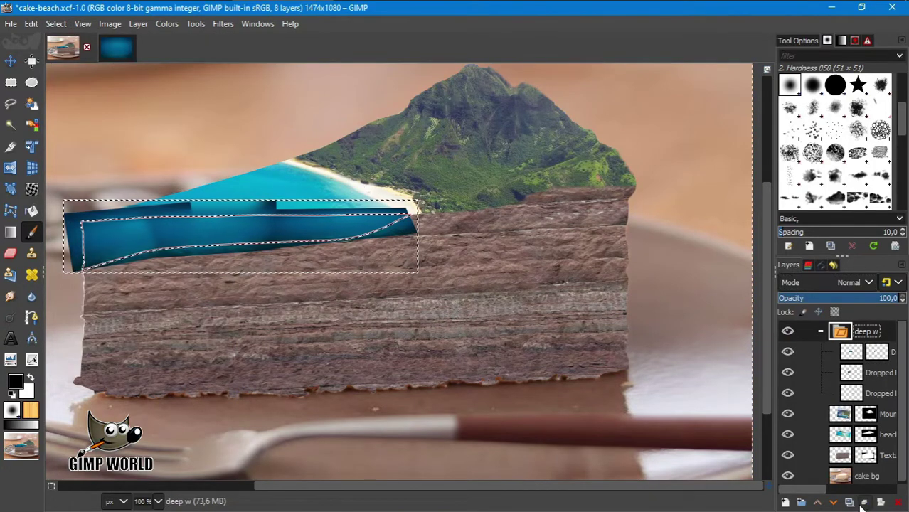
click(879, 502)
click(755, 462)
click(809, 493)
key(ctrl+shift+a)
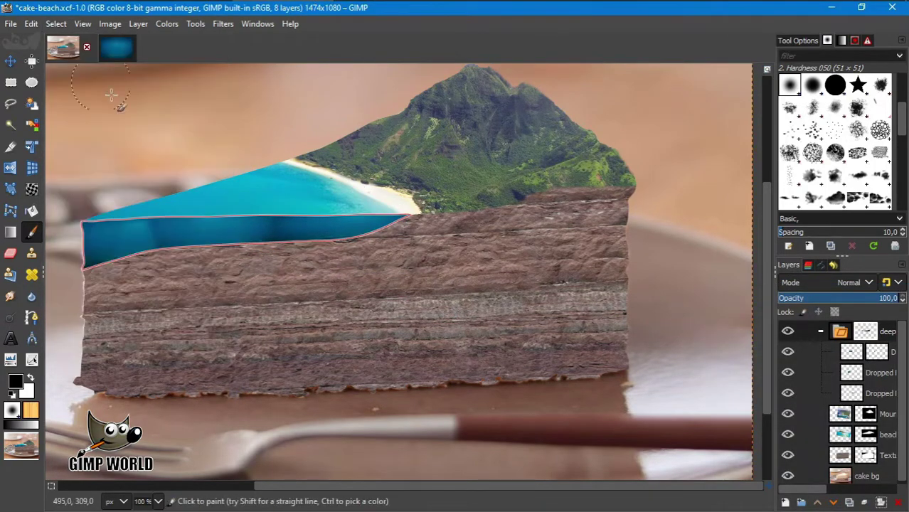
- Merge the masked water group into a single water layer
scroll(230, 232, up, 1)
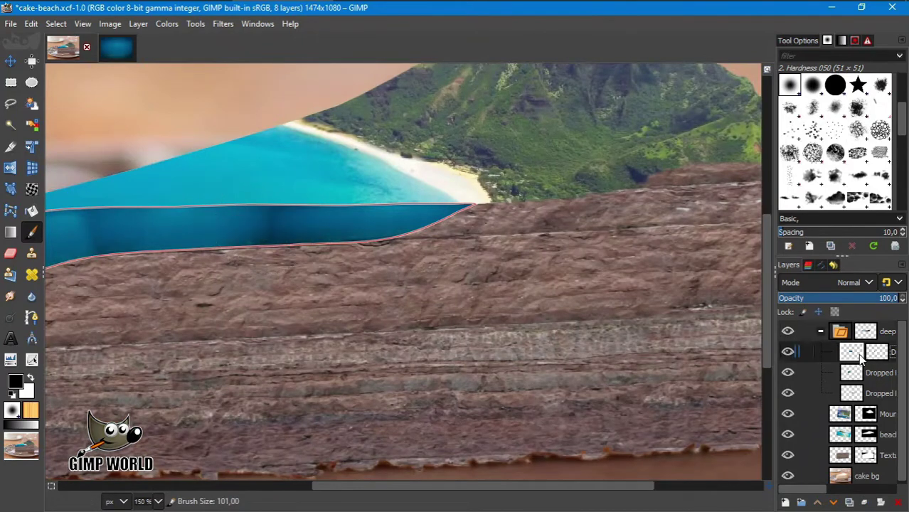
click(880, 372)
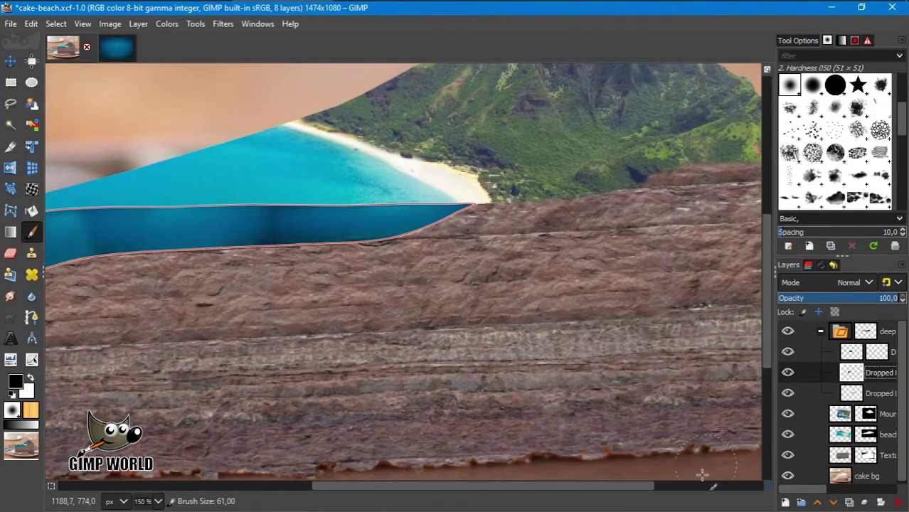
drag(642, 487, 604, 489)
click(853, 355)
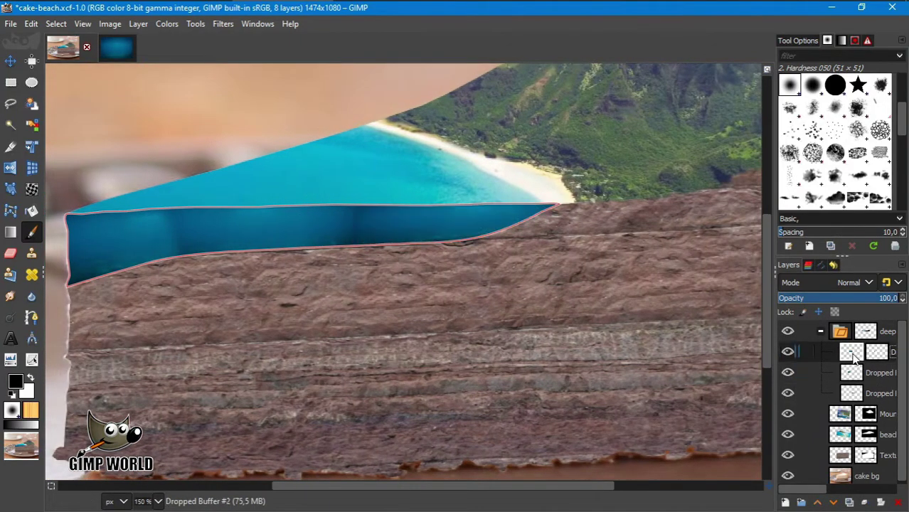
right_click(841, 336)
click(755, 98)
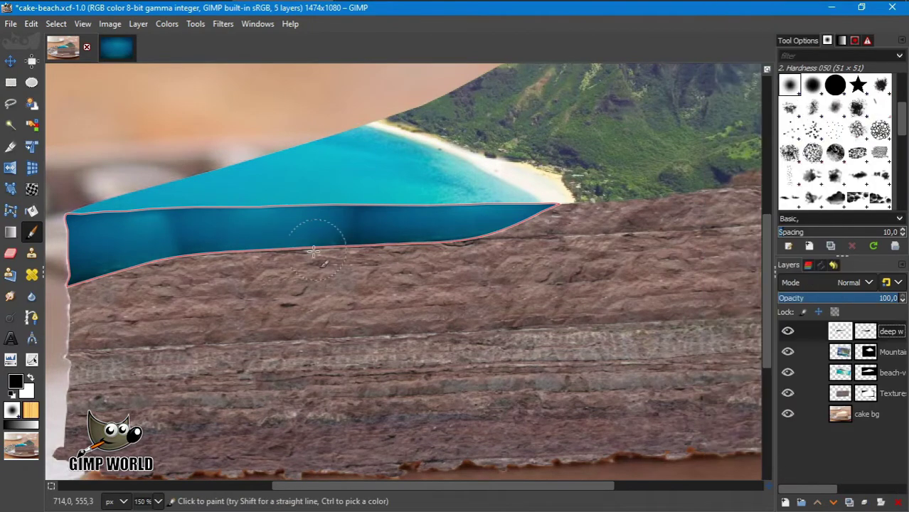
click(11, 295)
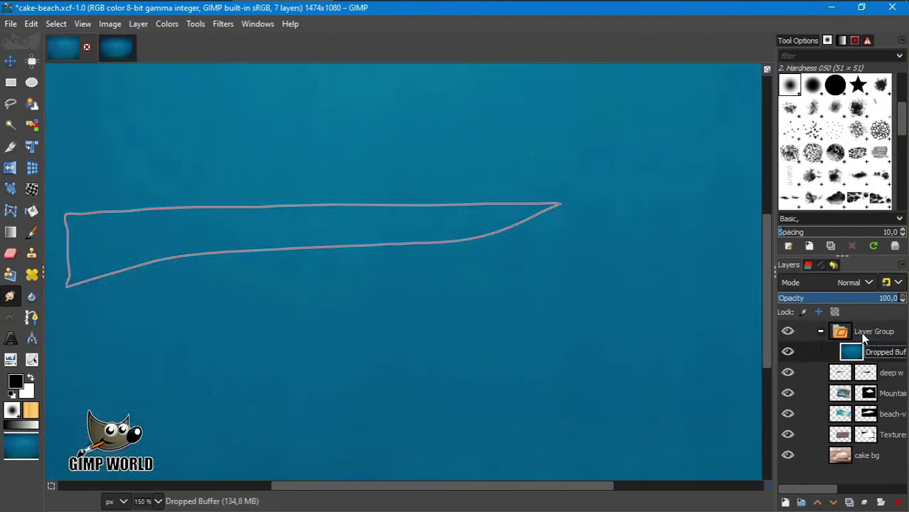
- Set the water group to Screen blending and hide the deep water path outline
click(854, 282)
click(806, 448)
click(822, 265)
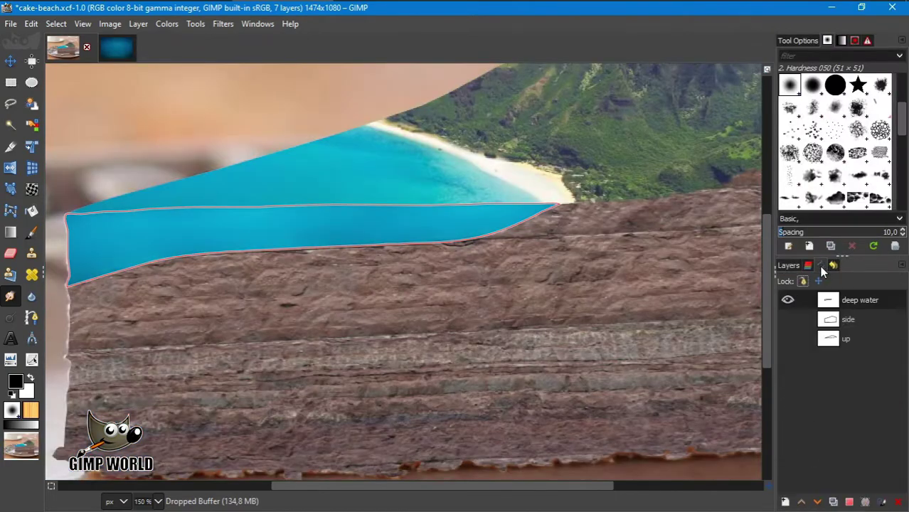
click(787, 300)
click(791, 265)
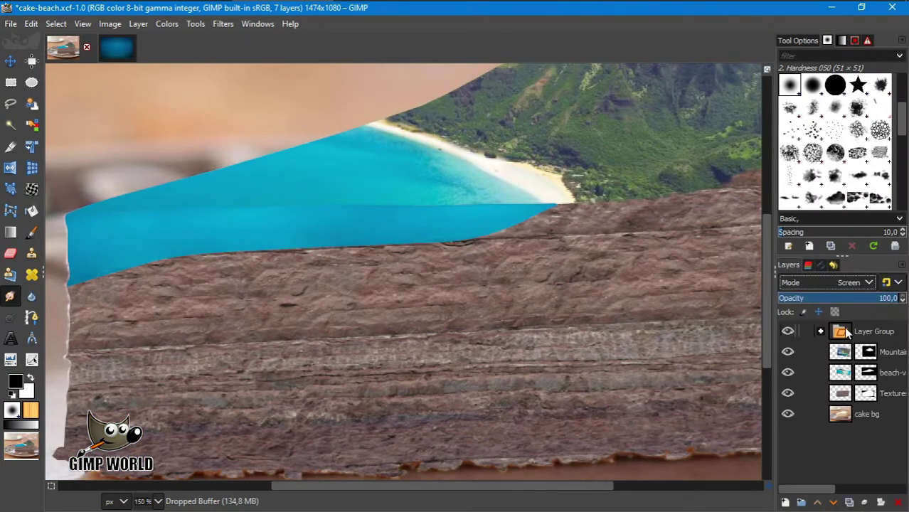
- Move the water group below Textures and place a duplicate above Textures
drag(842, 331, 840, 388)
click(839, 372)
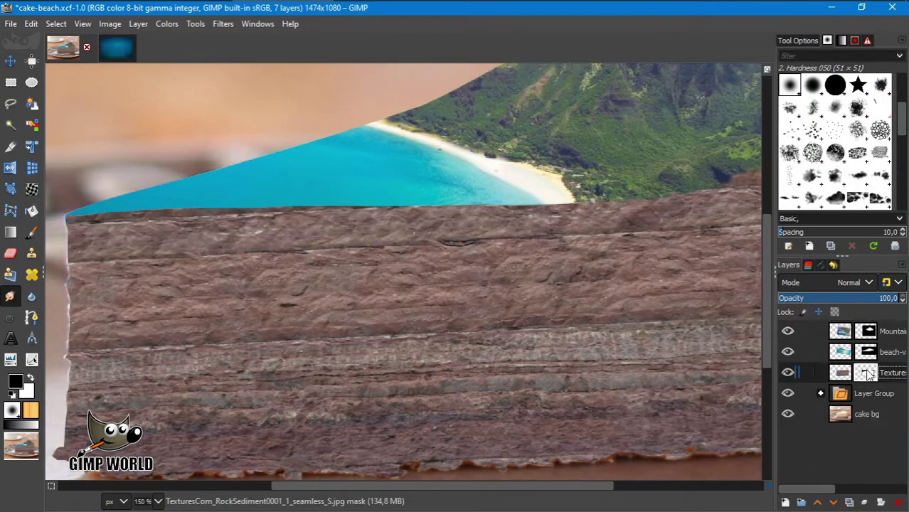
click(840, 393)
click(849, 502)
click(817, 502)
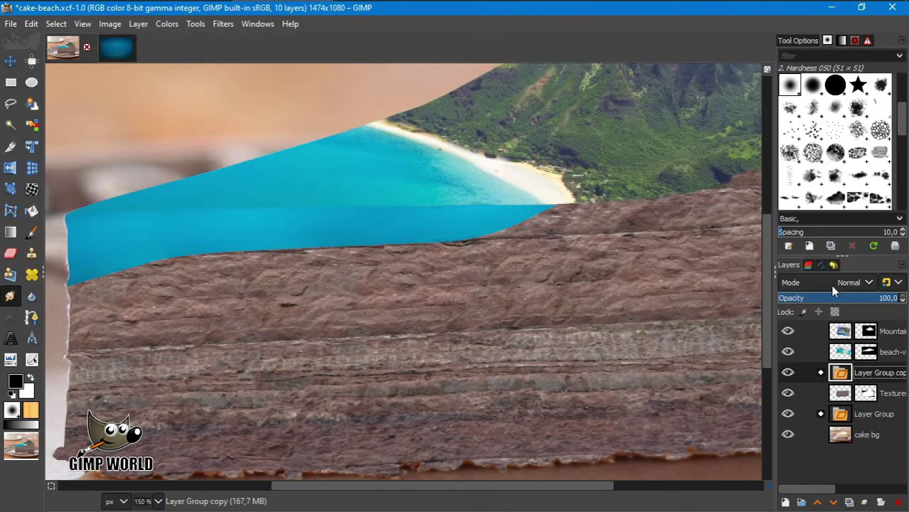
- Set the group copy's blend mode to Hard light
click(830, 283)
click(831, 291)
click(854, 283)
click(819, 384)
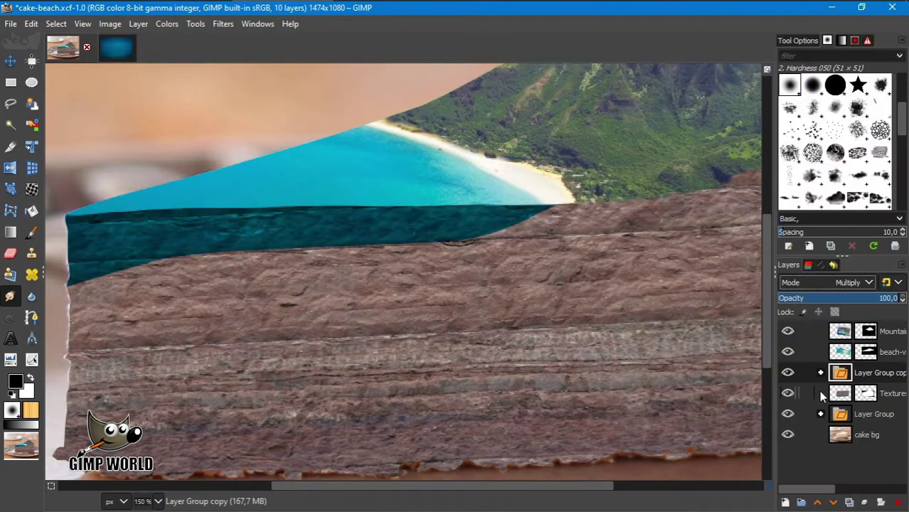
click(852, 282)
click(818, 296)
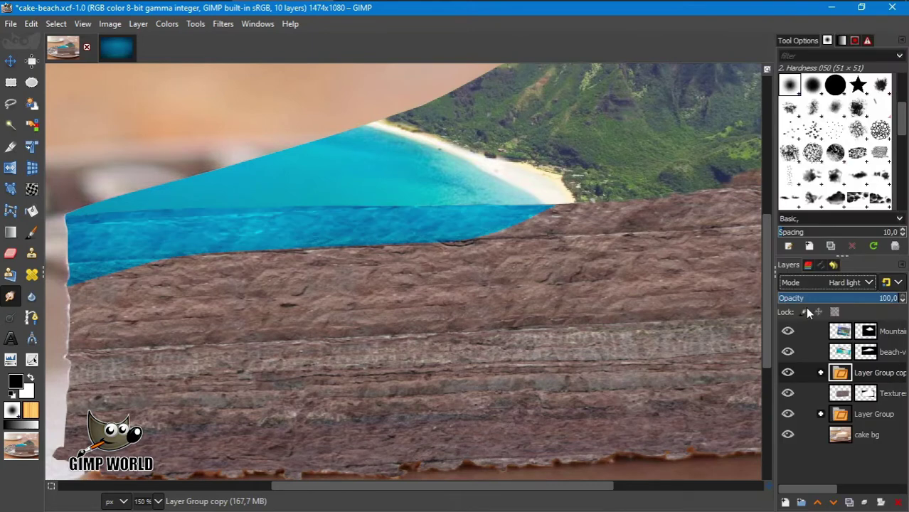
- Paint on the Textures mask to lighten the left part of the lower water band
click(866, 393)
key(p)
mouse_move(157, 218)
mouse_down()
mouse_move(472, 191)
mouse_move(227, 238)
mouse_move(72, 229)
mouse_up()
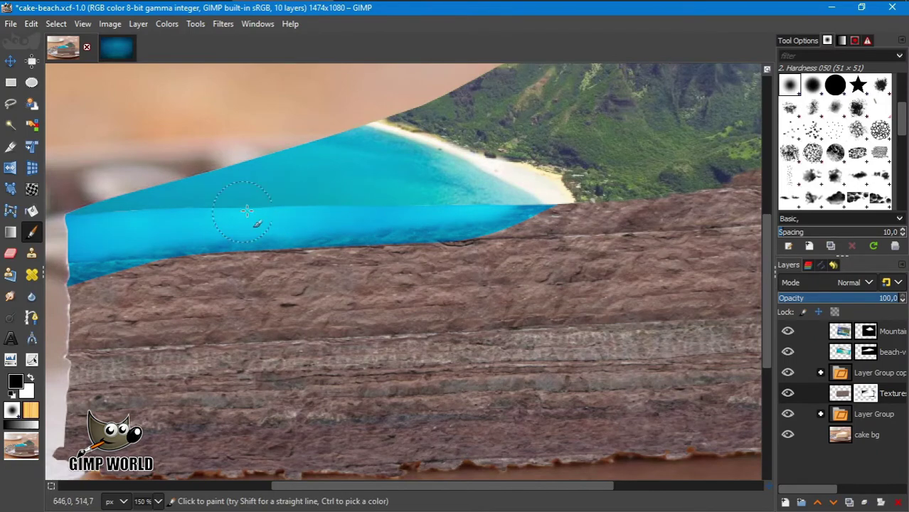
- Soften the Textures layer mask with a 1.5 px Gaussian blur
key(Page_Up)
scroll(263, 200, down, 2)
scroll(426, 270, down, 1)
scroll(613, 344, down, 1)
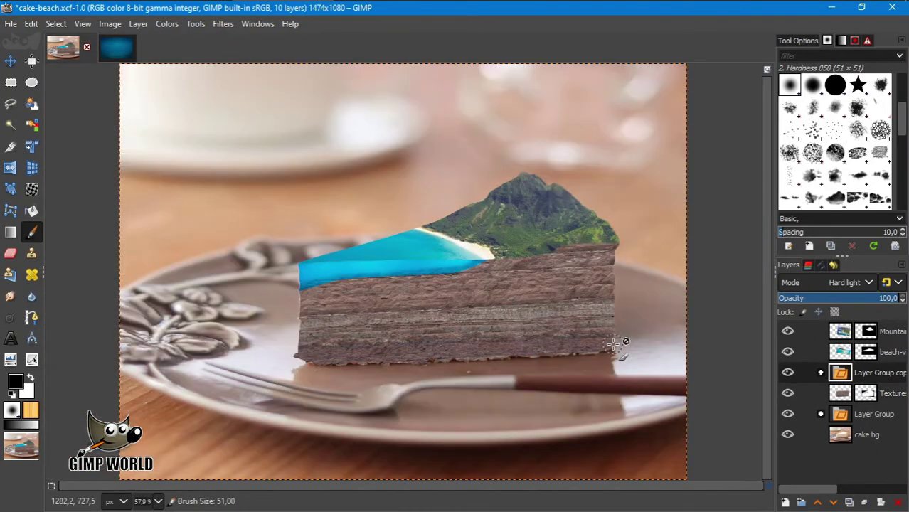
click(839, 416)
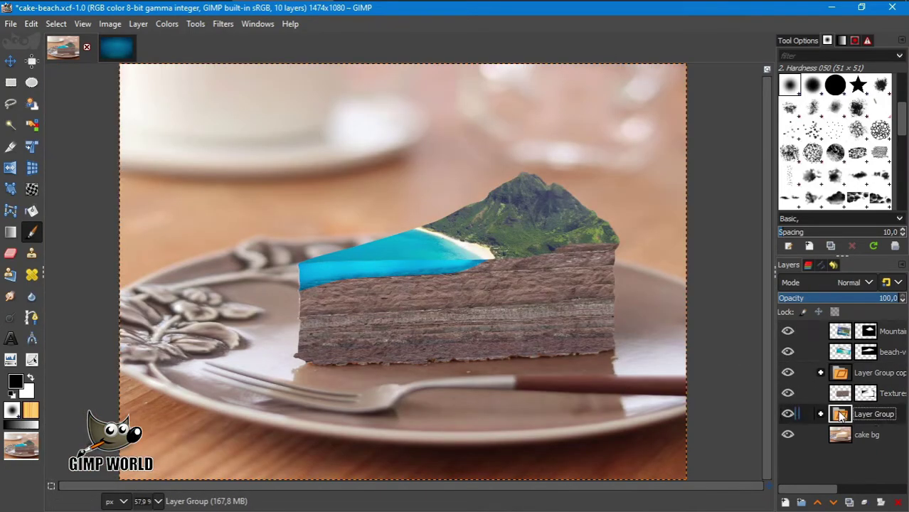
click(844, 334)
click(865, 393)
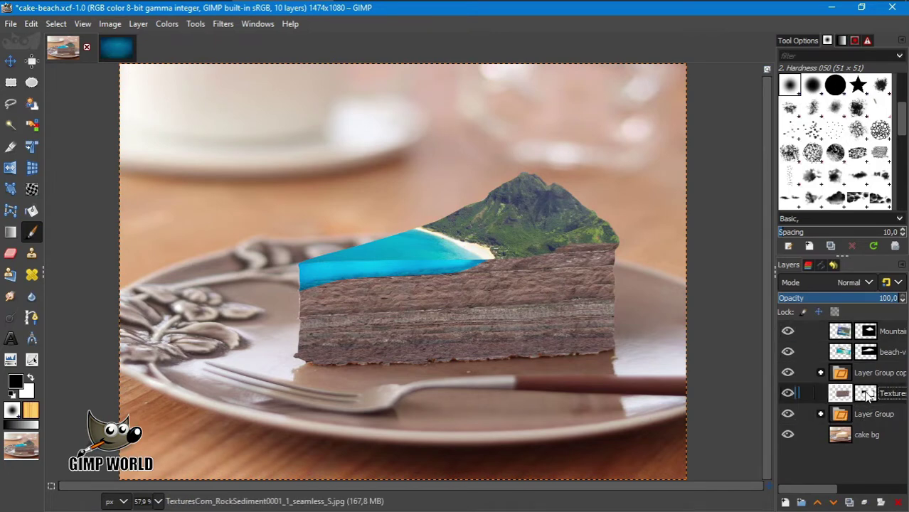
click(222, 24)
click(426, 131)
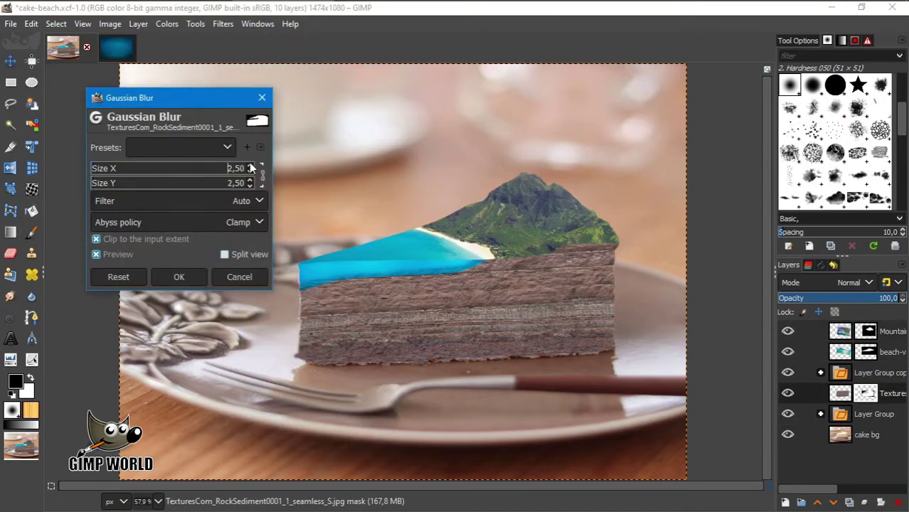
click(178, 277)
- Apply the same Gaussian blur to the beach-vietnam mask
click(865, 351)
click(223, 23)
click(234, 62)
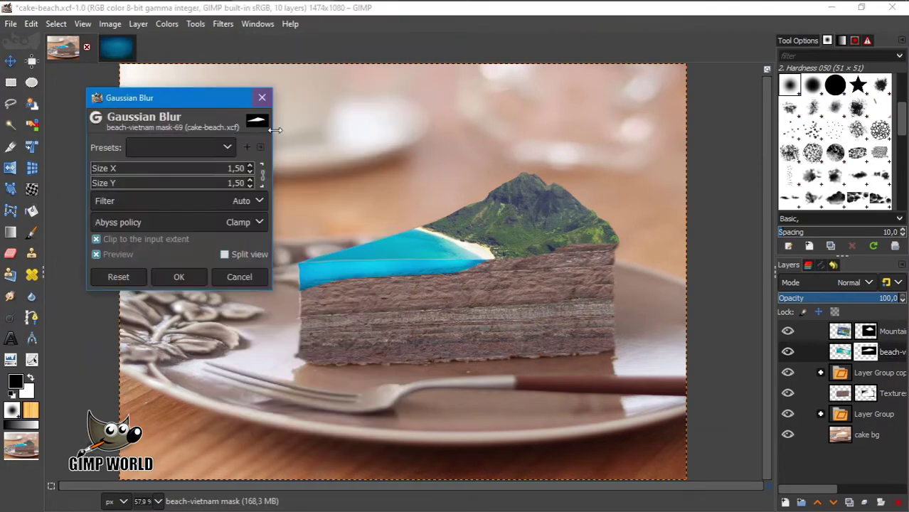
click(180, 278)
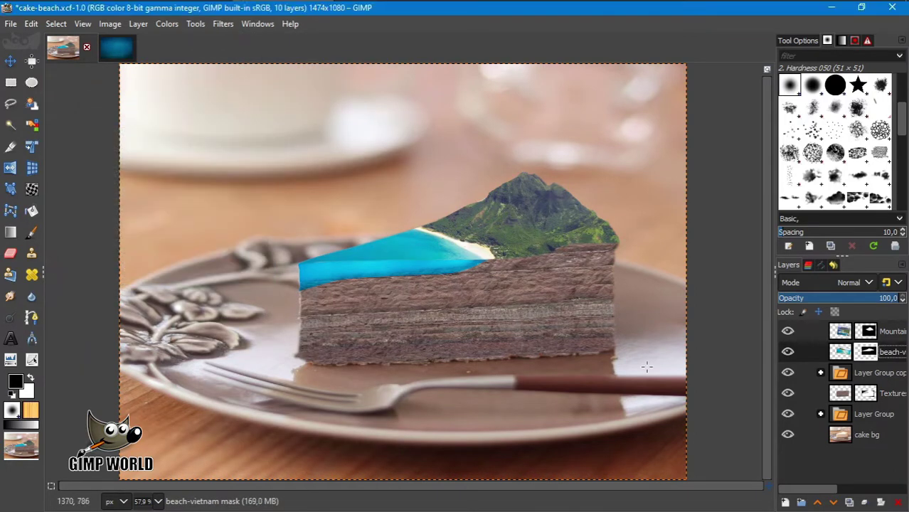
- Apply the Gaussian blur to the Mountains layer mask as well
click(787, 331)
click(787, 331)
click(865, 331)
click(222, 24)
click(235, 62)
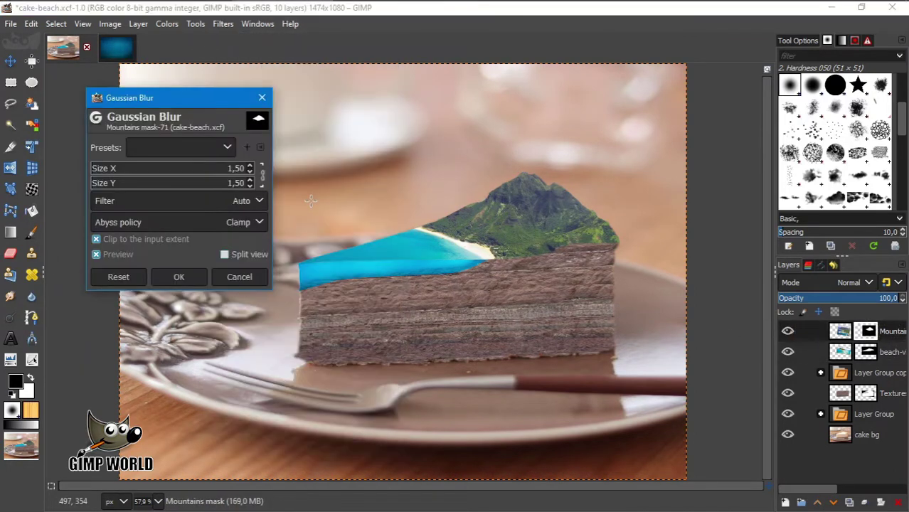
click(178, 277)
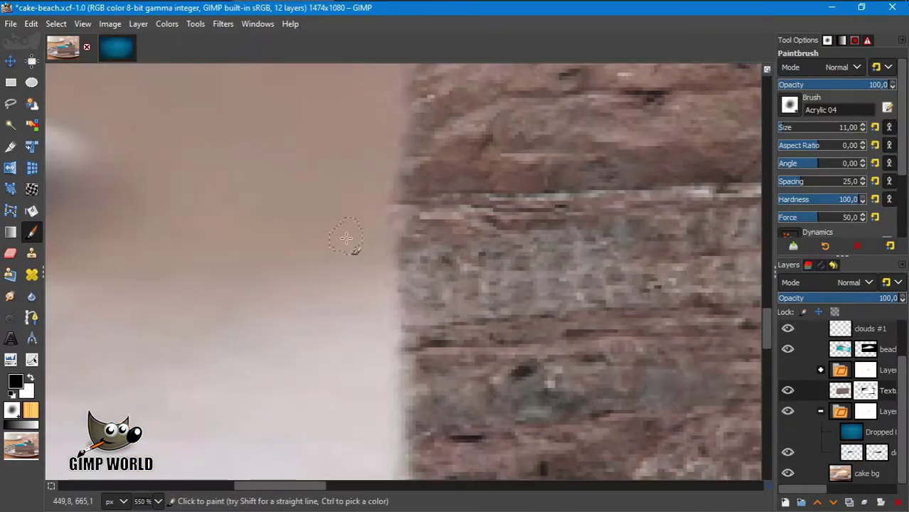
- Paint away the light bump at the rock texture mask's edge
scroll(379, 325, down, 3)
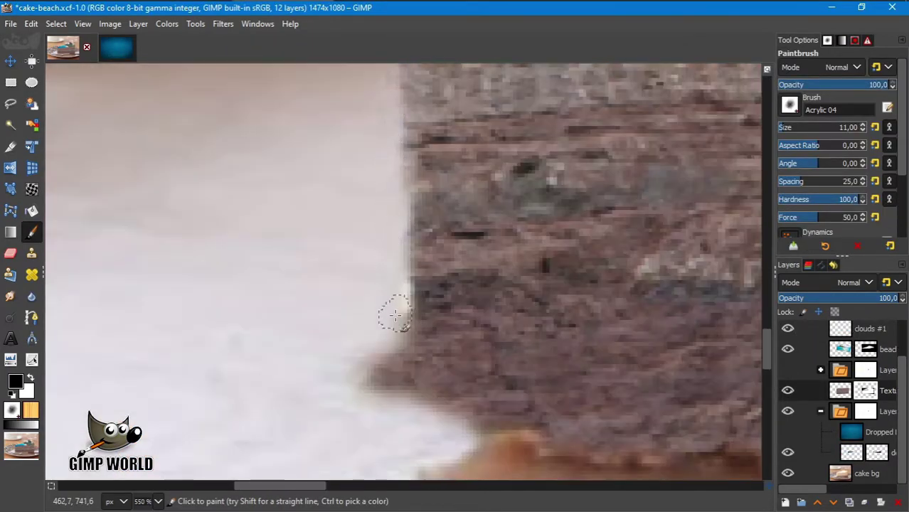
drag(395, 314, 411, 313)
key(x)
key(x)
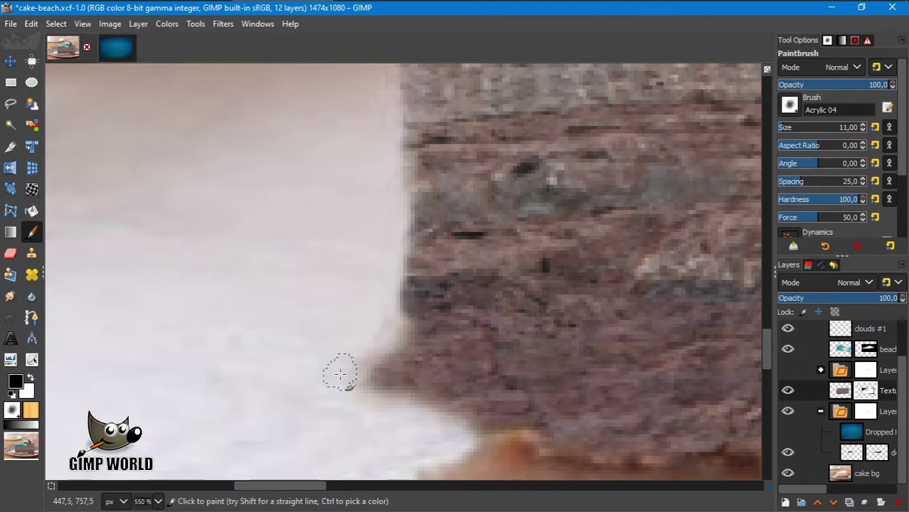
key(x)
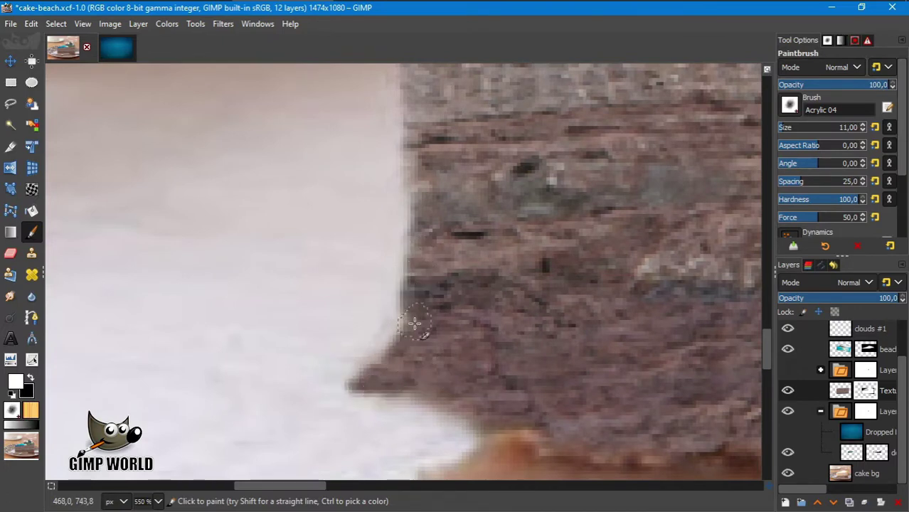
scroll(564, 197, down, 3)
scroll(588, 183, down, 2)
scroll(531, 233, up, 2)
scroll(529, 235, up, 3)
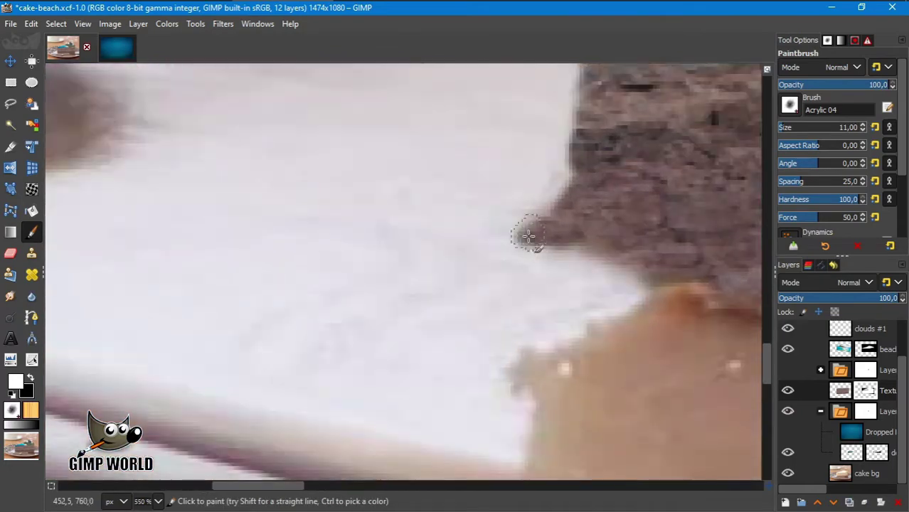
scroll(544, 236, down, 2)
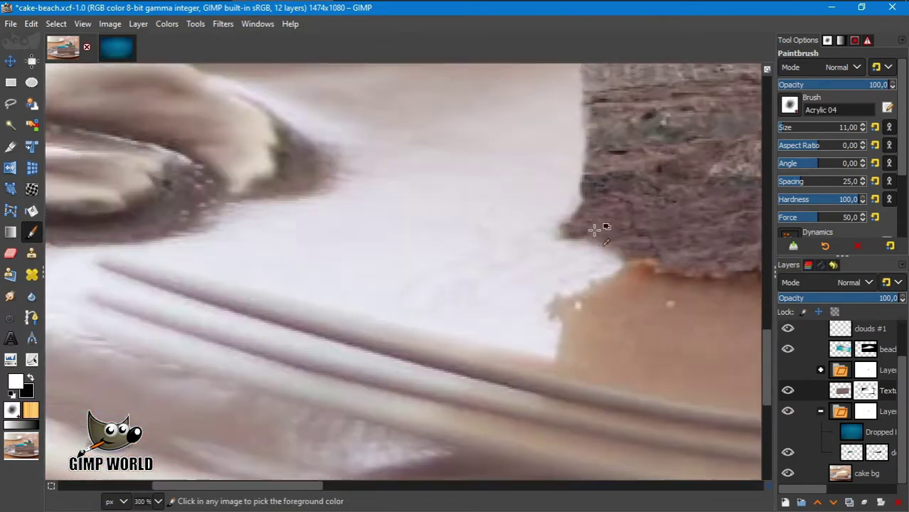
scroll(599, 227, down, 1)
scroll(601, 225, down, 1)
scroll(330, 98, down, 1)
scroll(331, 98, up, 4)
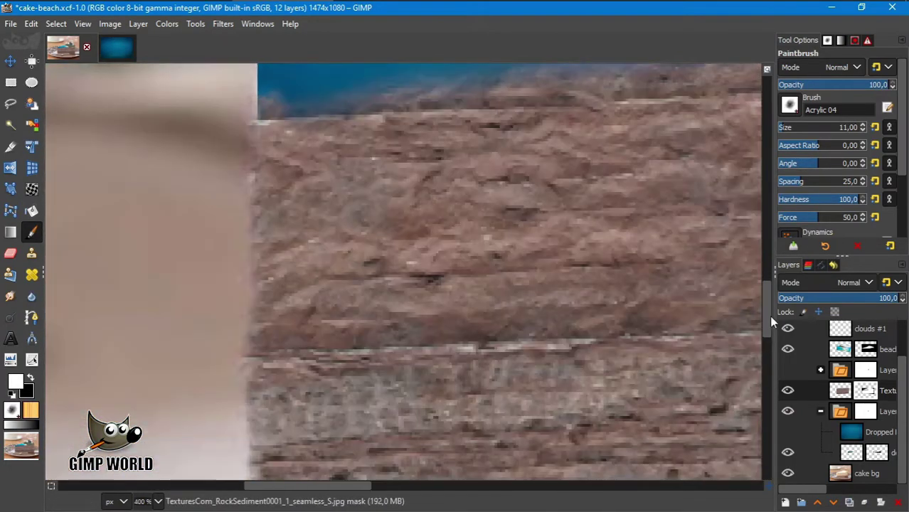
scroll(769, 315, up, 2)
- Hide the rock texture and set a size-31 brush on the deep w mask
click(787, 391)
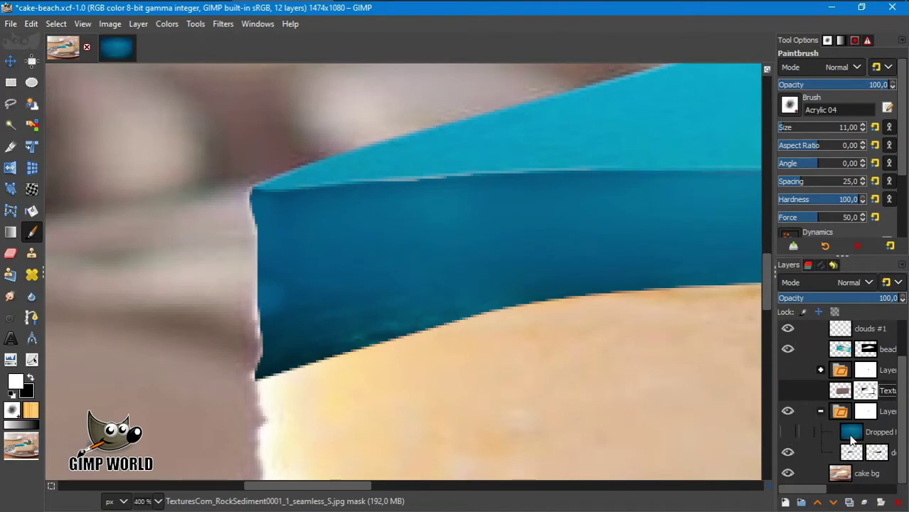
click(874, 453)
ctrl+click(875, 455)
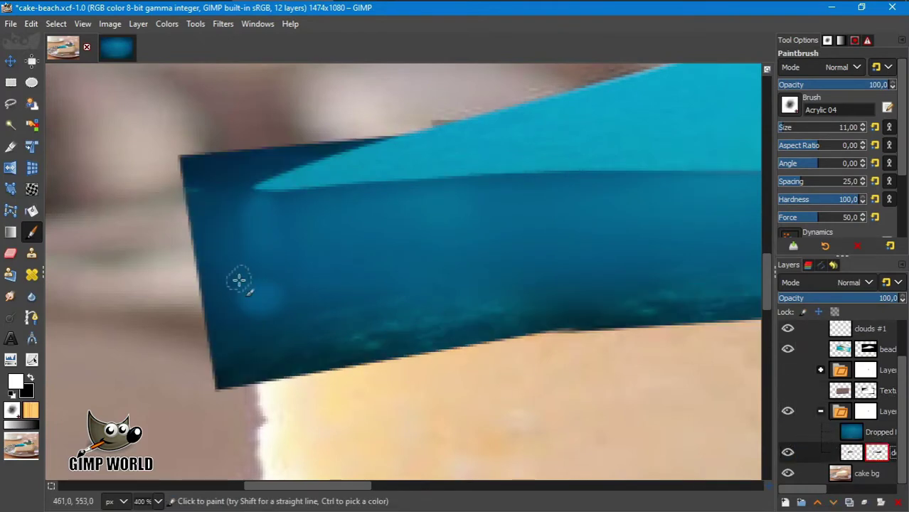
key(shift+bracketright)
key(shift+bracketright)
key(shift+bracketright)
key(shift+bracketleft)
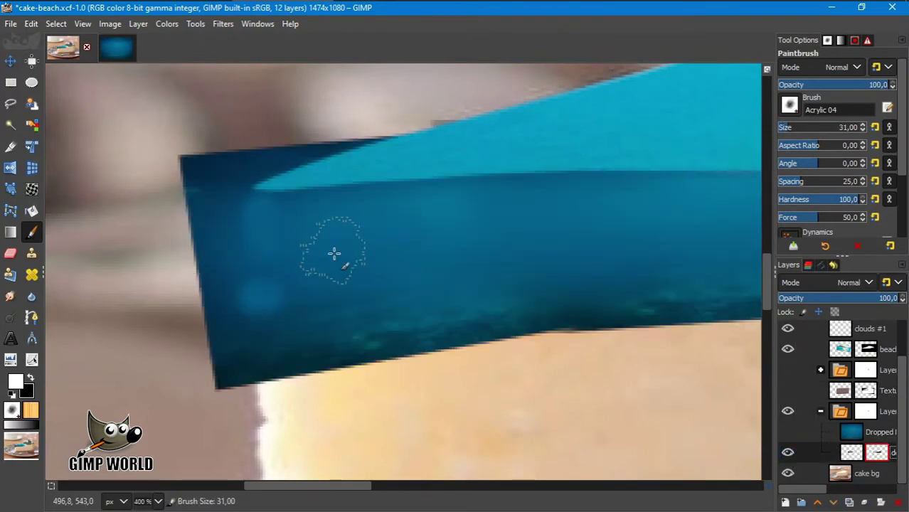
ctrl+click(882, 455)
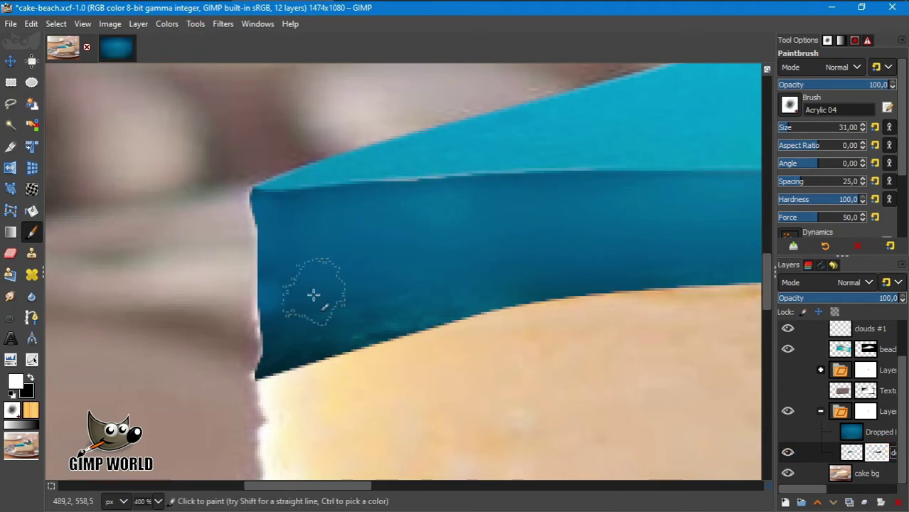
- Repaint the deep w mask so the water's left edge follows the cake corner
mouse_move(270, 288)
mouse_down()
mouse_move(260, 304)
mouse_move(260, 224)
mouse_up()
key(shift+bracketleft)
key(shift+bracketleft)
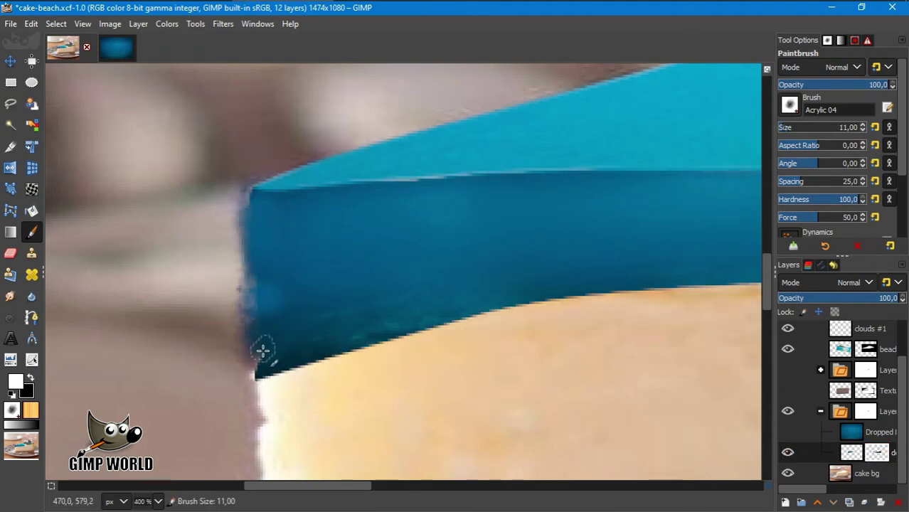
click(786, 432)
key(x)
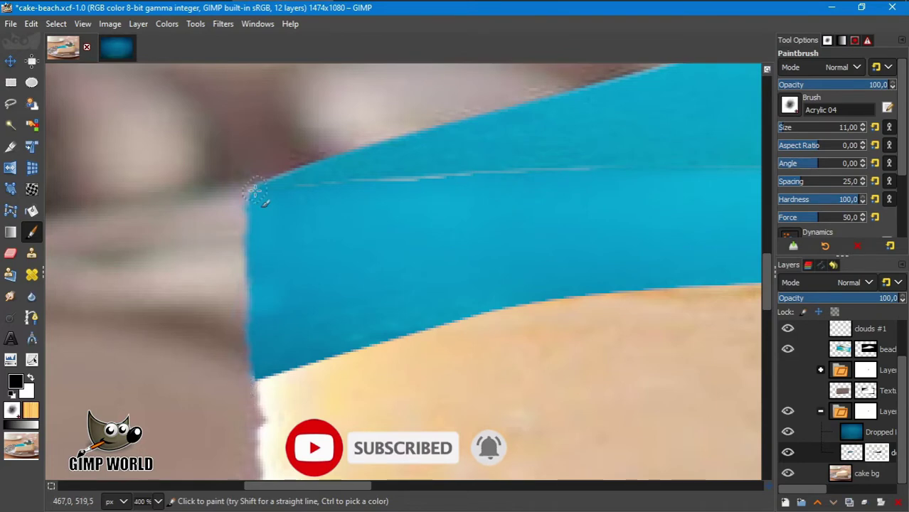
- Show the lower layer group again and duplicate the water layer group
key(x)
scroll(386, 228, down, 3)
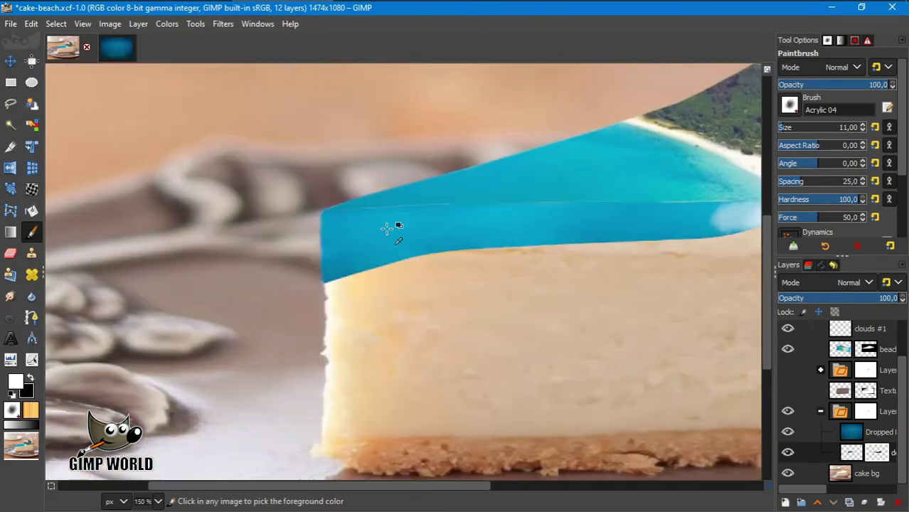
click(787, 370)
click(840, 411)
key(ctrl+shift+d)
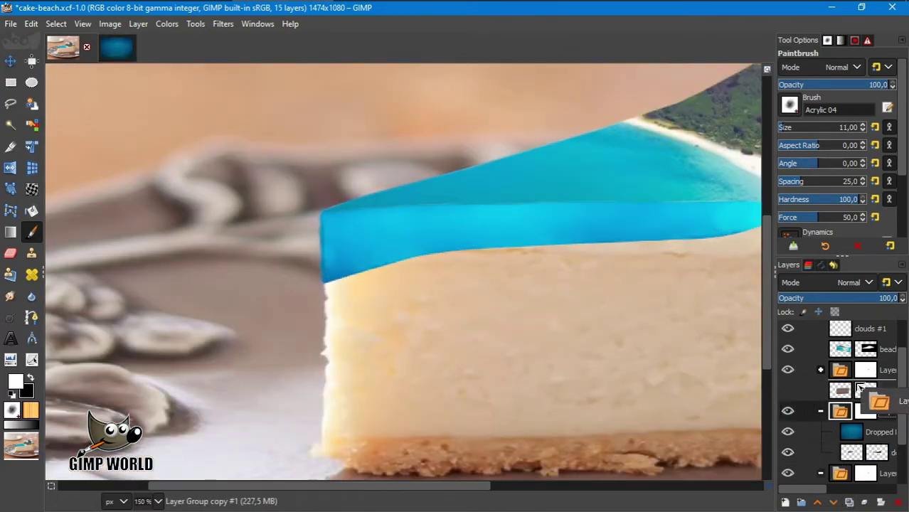
- Raise the group copy and blend it in Hard light at reduced opacity
drag(876, 400, 853, 364)
click(854, 282)
click(803, 491)
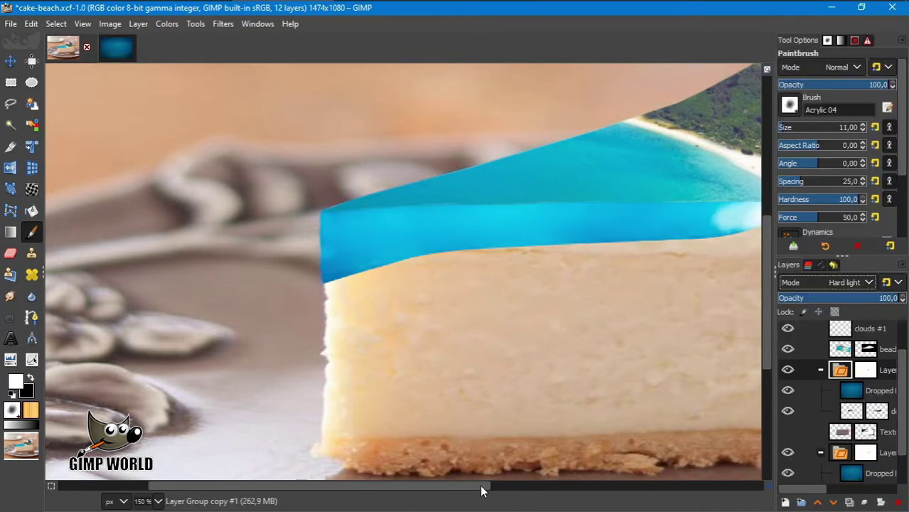
drag(481, 487, 555, 486)
click(837, 299)
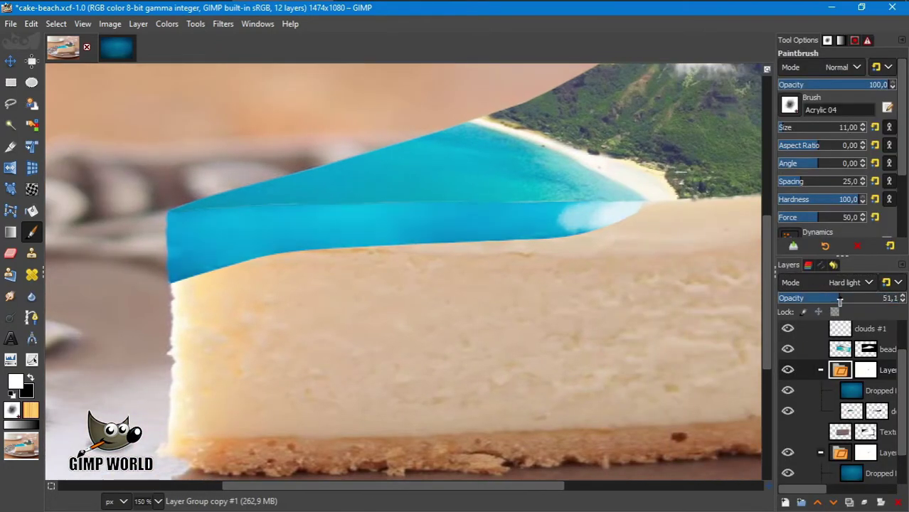
- Show the rock texture again and compare the deep water mask and Dropped Buffer #2
click(787, 431)
click(876, 411)
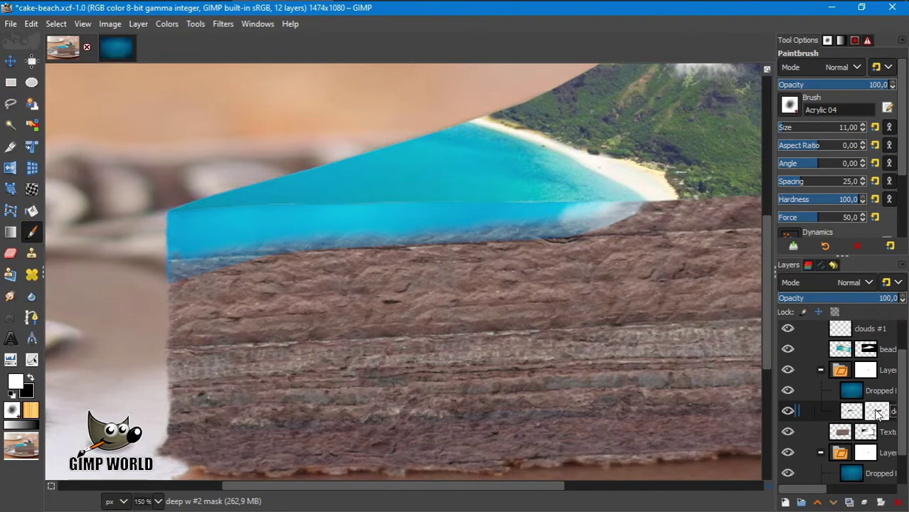
ctrl+click(878, 414)
ctrl+click(877, 414)
ctrl+click(877, 414)
ctrl+click(878, 414)
click(854, 390)
click(788, 390)
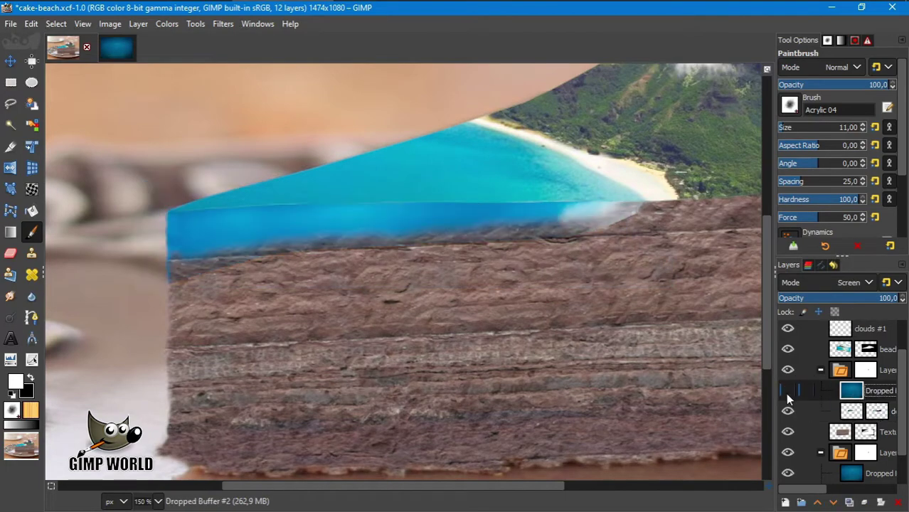
click(787, 393)
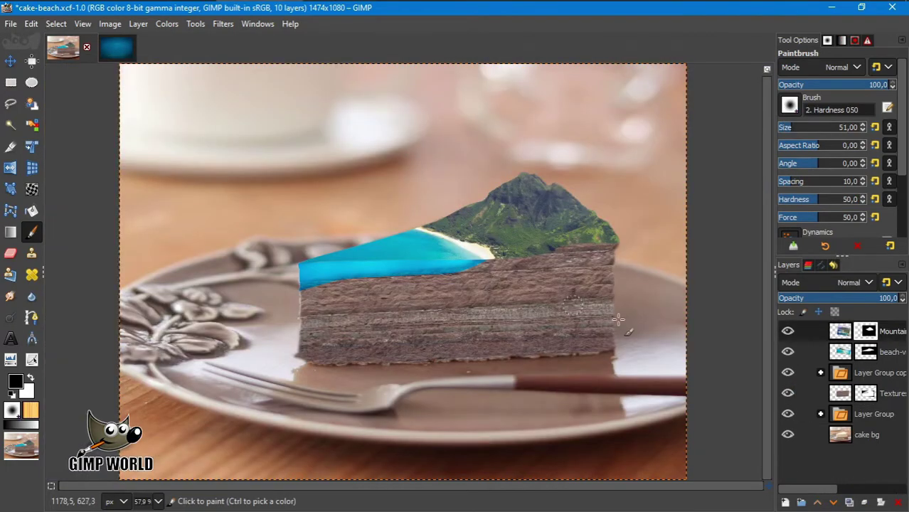
- Add a new transparent layer and set up a white Clouds brush for painting
shift+click(785, 502)
click(827, 40)
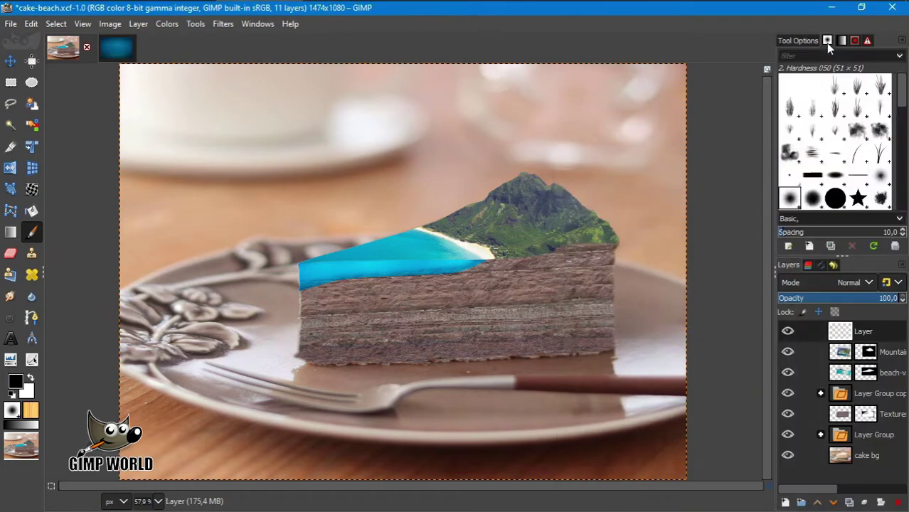
click(900, 58)
click(816, 28)
click(844, 89)
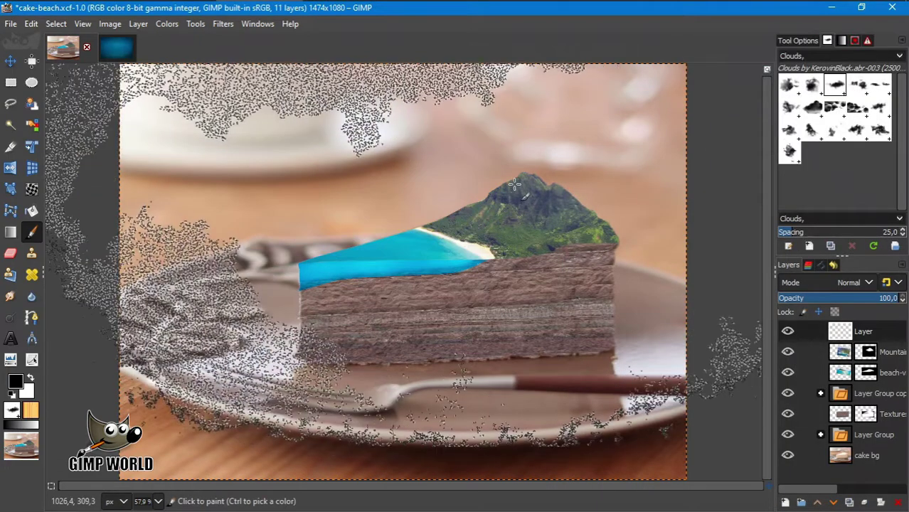
click(827, 39)
key(x)
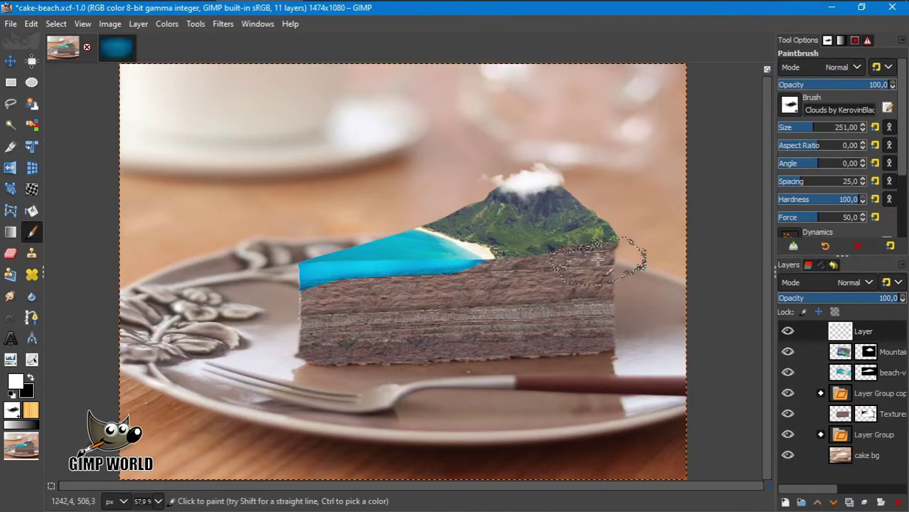
click(789, 105)
click(863, 89)
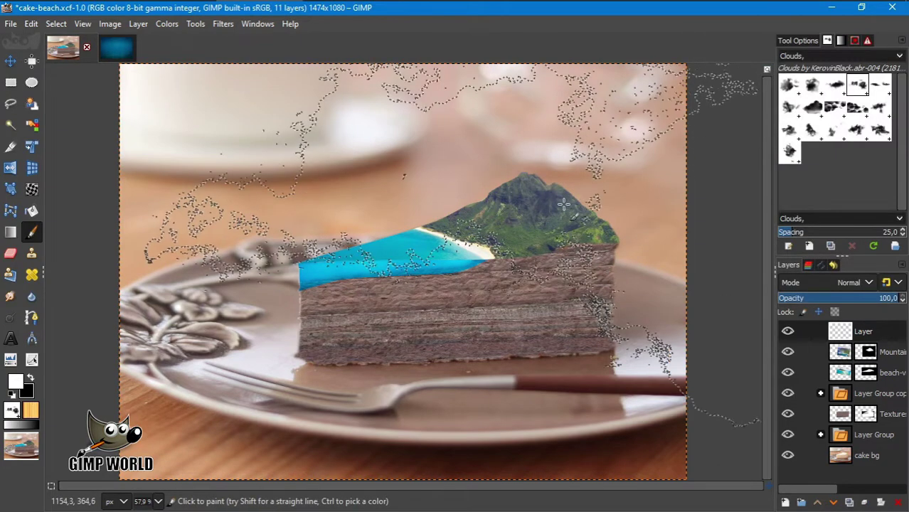
click(827, 40)
- Stamp small white clouds above and beside the mountain peak, undoing the one over the peak
key(minus)
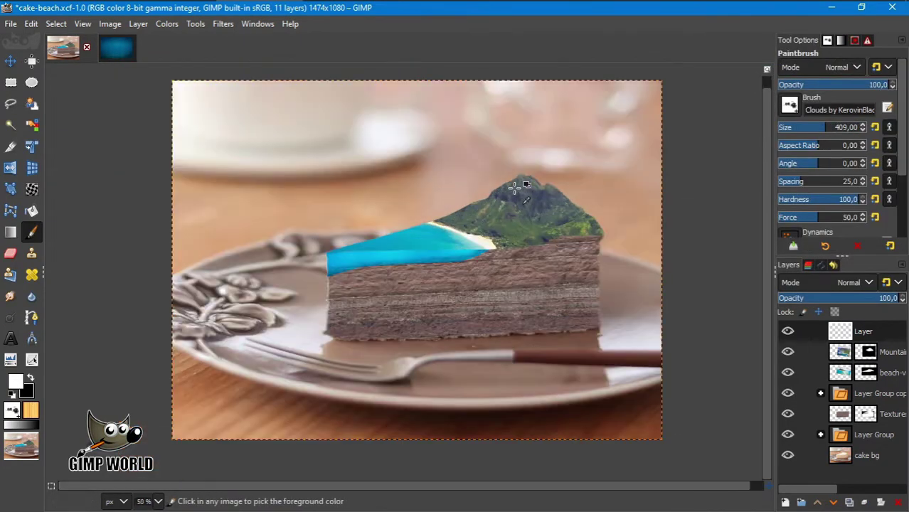
key(bracketleft)
click(469, 187)
click(501, 190)
click(840, 40)
click(803, 92)
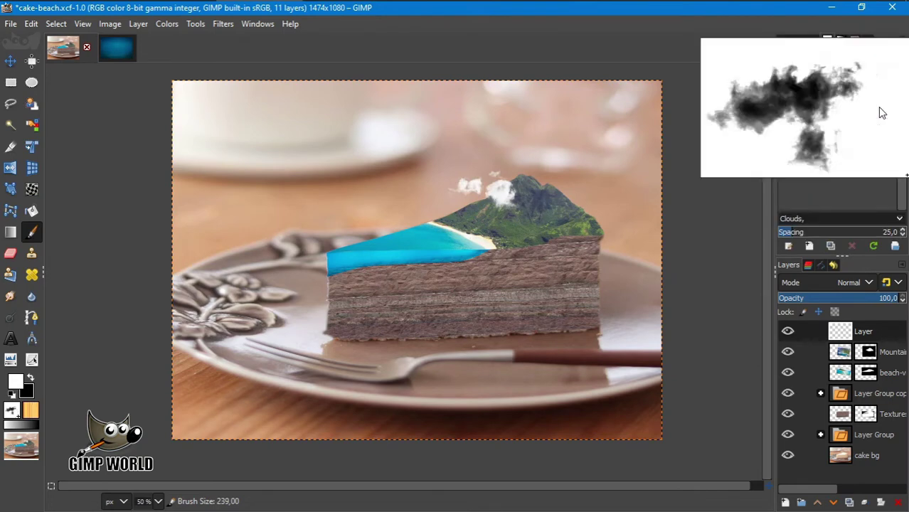
click(827, 40)
click(560, 203)
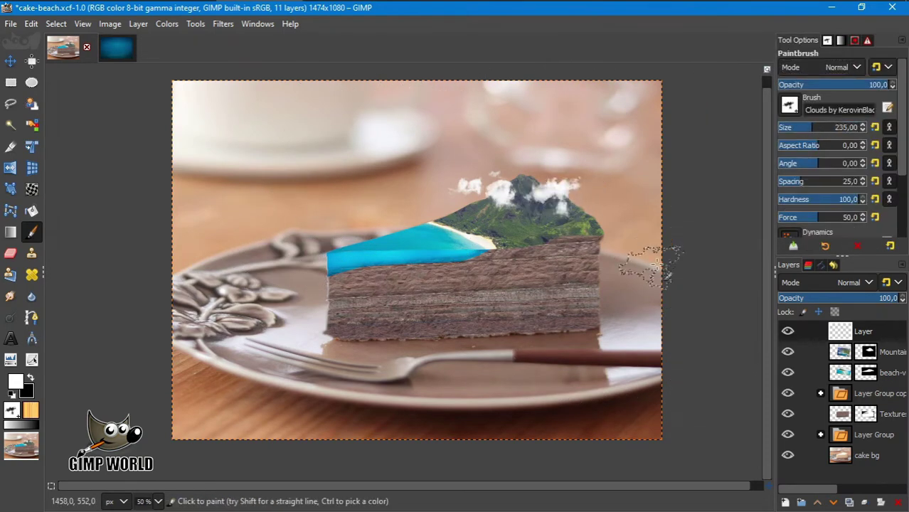
key(ctrl+z)
- On another new layer, stamp a cloud on the mountain's right side with a different cloud brush
key(shift+ctrl+n)
key(Return)
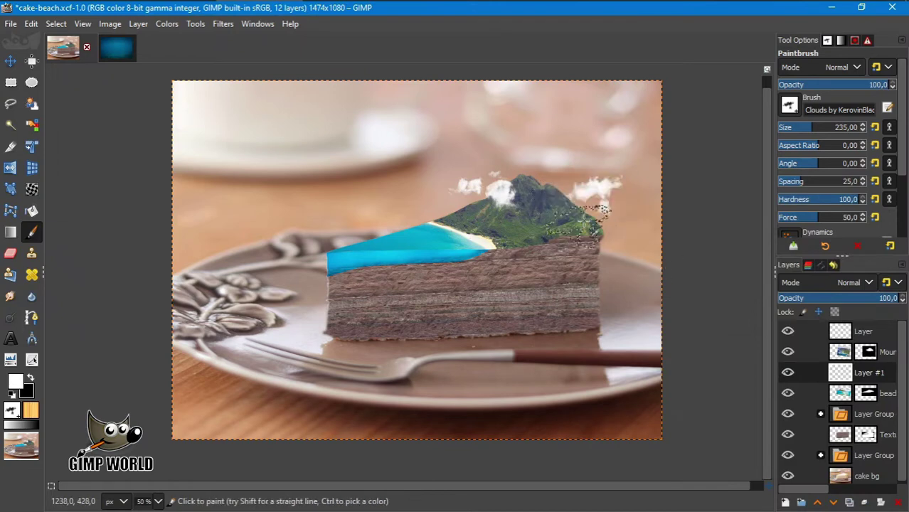
key(ctrl)
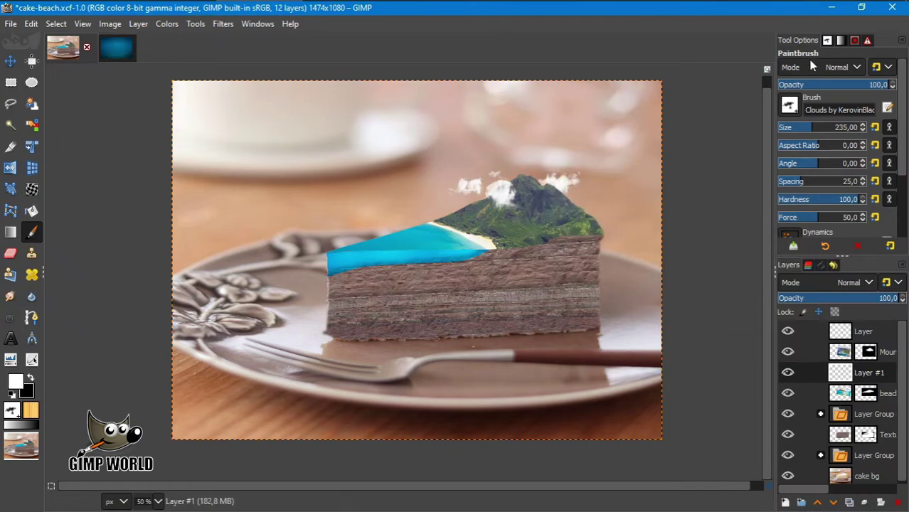
click(789, 105)
click(739, 78)
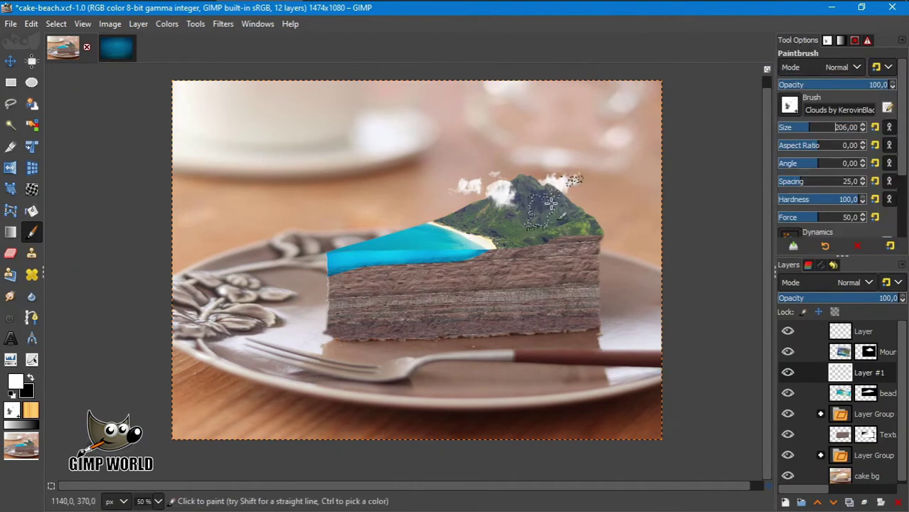
key(Page_Up)
key(Page_Up)
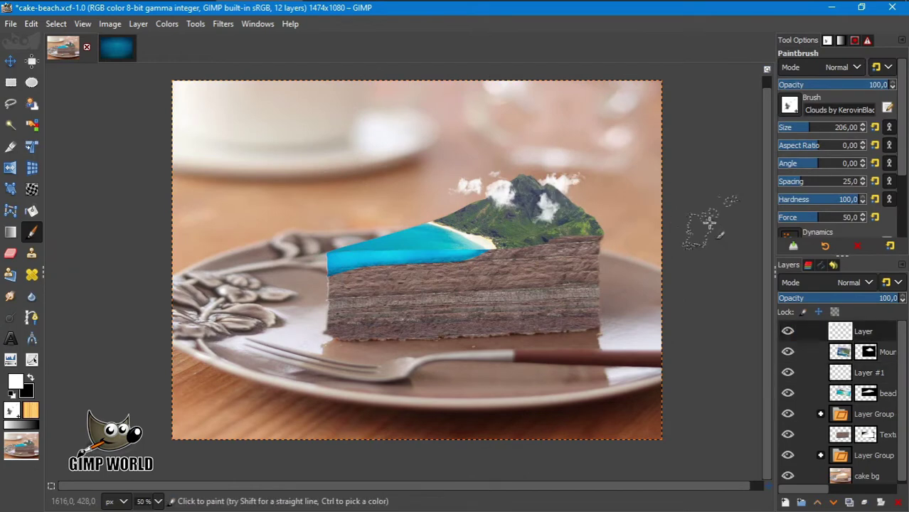
click(571, 206)
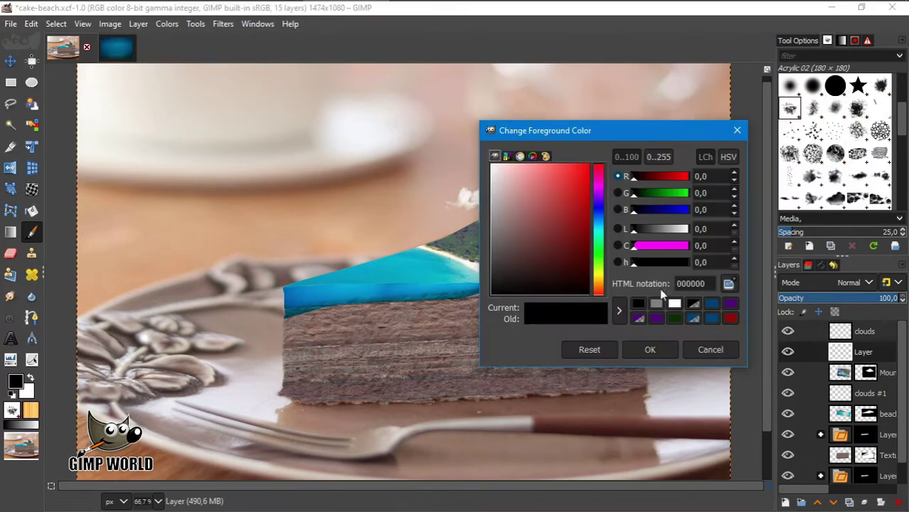
- Fill the layer with mid grey and set its blend mode to Overlay
click(655, 304)
drag(565, 311, 440, 366)
click(649, 349)
click(860, 282)
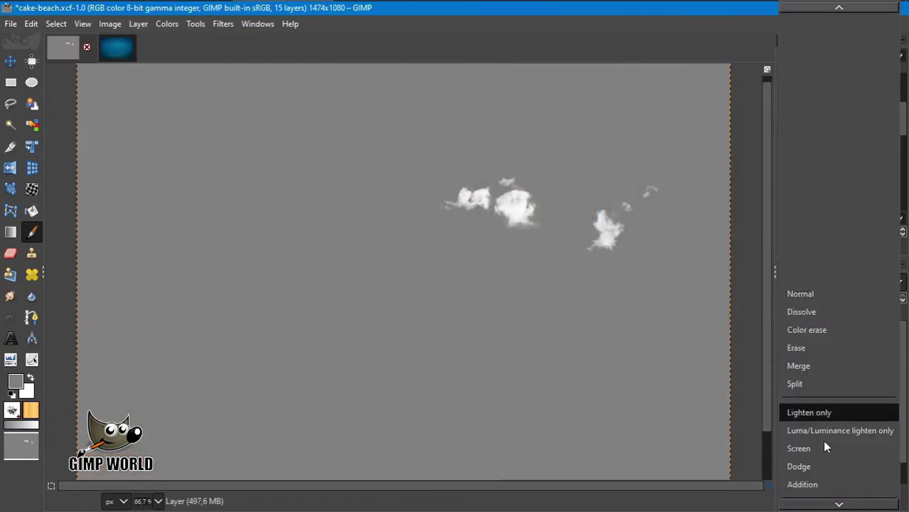
click(811, 288)
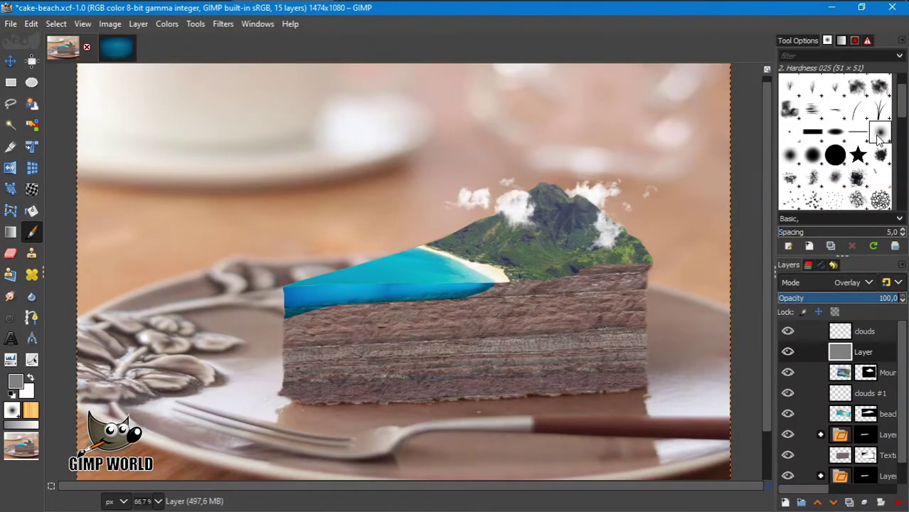
scroll(642, 273, up, 1)
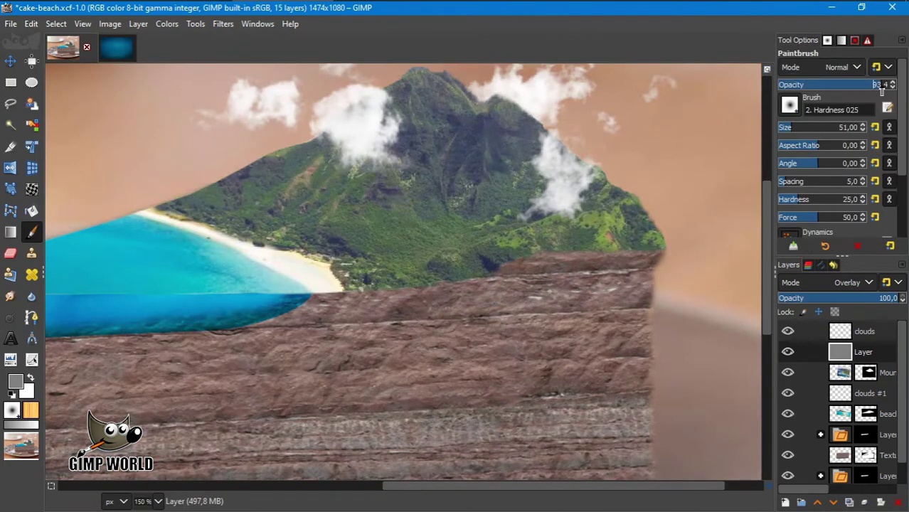
- Paint a straight black line darkening the cake's left top edge
key(d)
drag(649, 262, 302, 311)
key(ctrl+z)
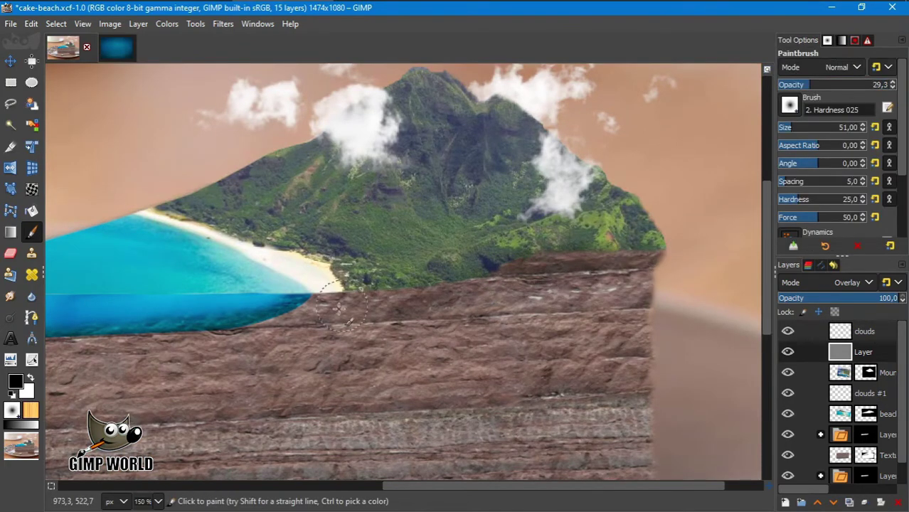
key(bracketleft)
scroll(259, 327, down, 2)
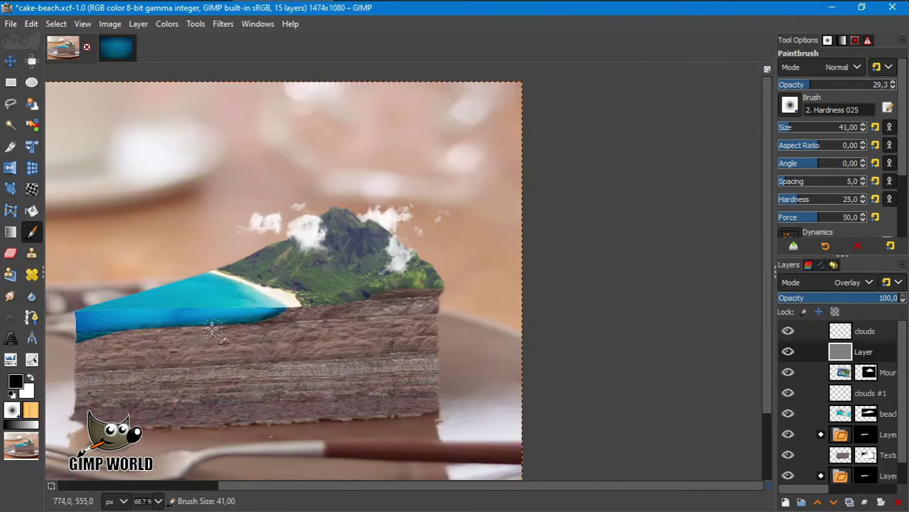
click(161, 329)
shift+click(95, 342)
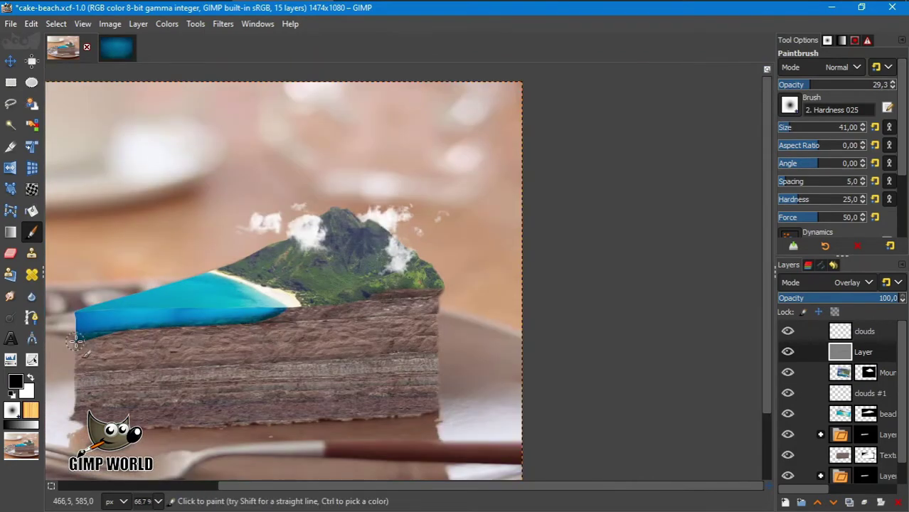
- With the brush at size 21, darken the cake's top edge below the mountain
scroll(83, 345, up, 3)
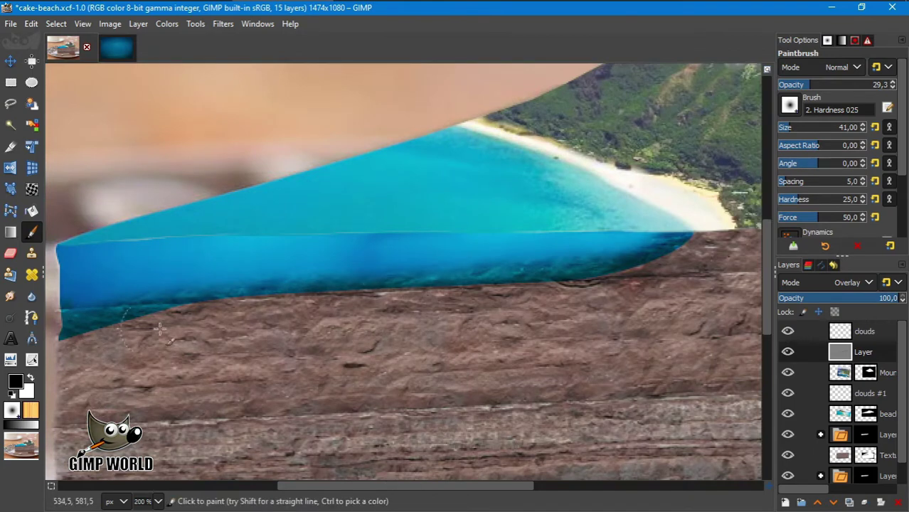
key(braceleft)
key(braceleft)
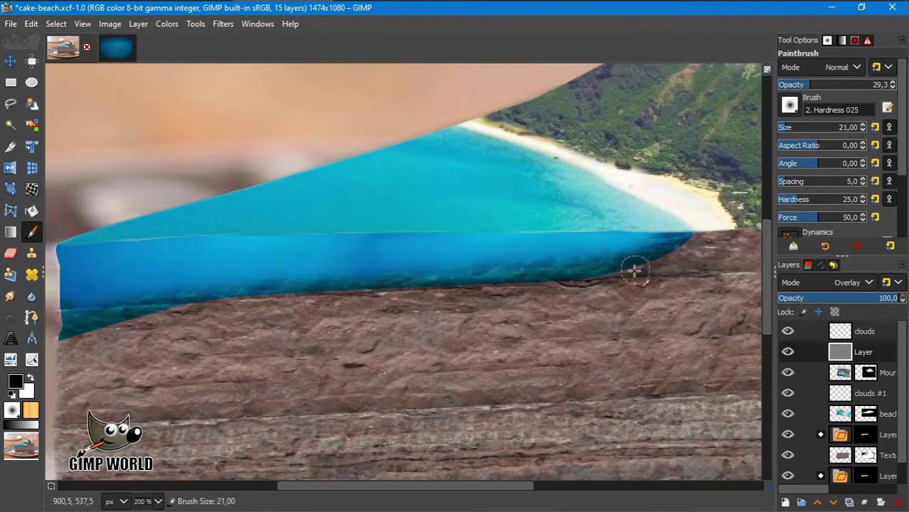
scroll(461, 246, right, 5)
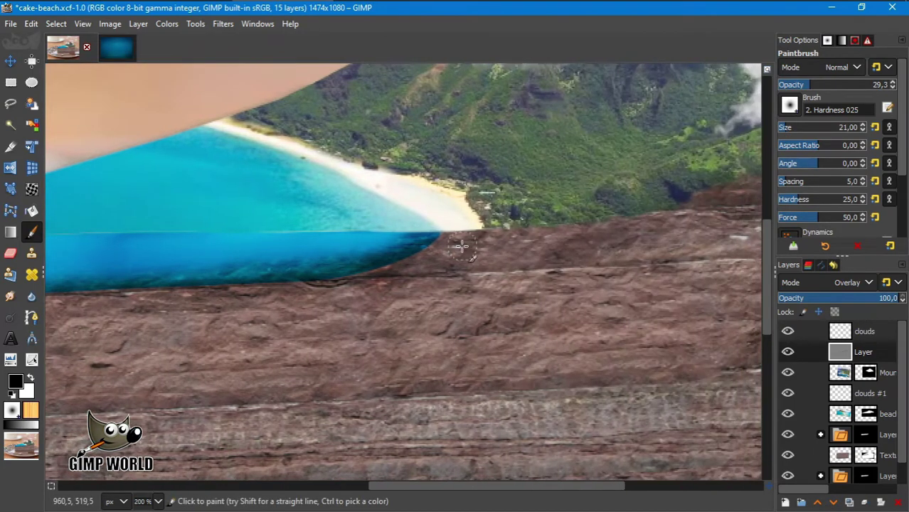
drag(538, 486, 617, 486)
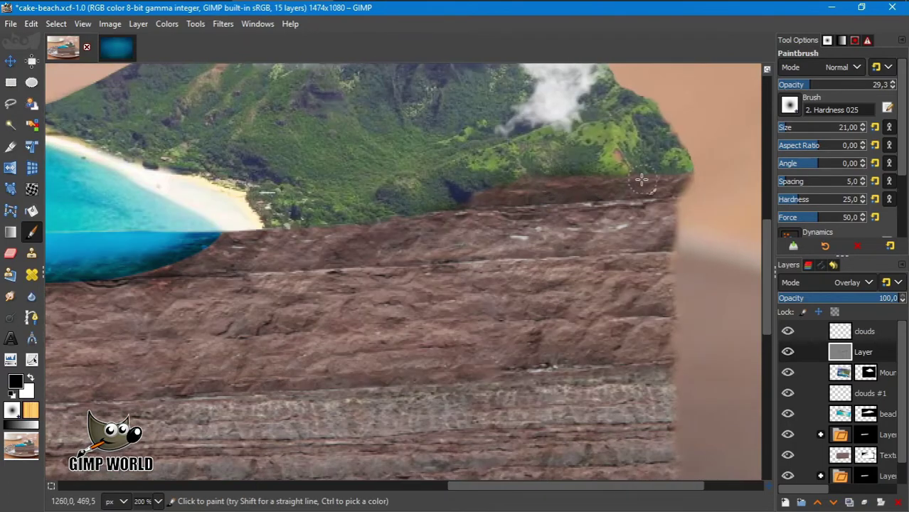
drag(534, 187, 381, 248)
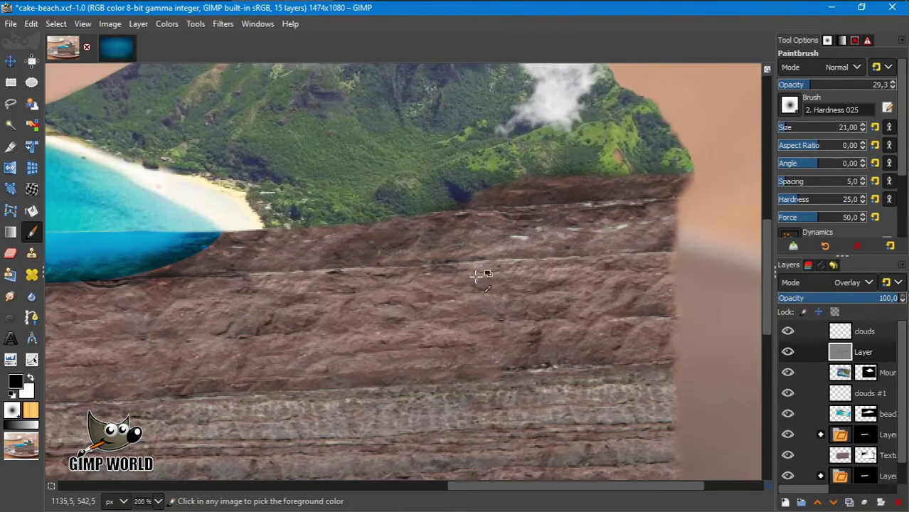
ctrl+scroll(483, 270, down, 3)
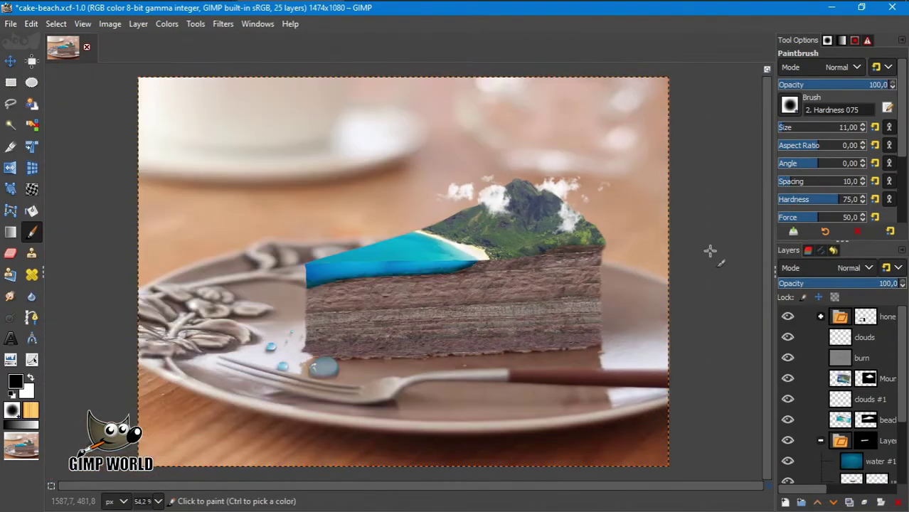
- Create a new layer from visible and move it to the top of the stack
right_click(846, 321)
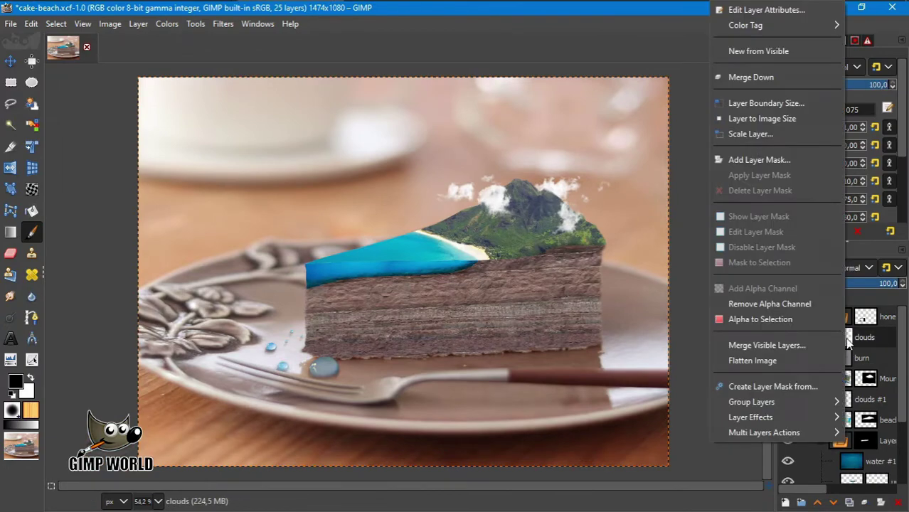
click(754, 51)
drag(846, 339, 857, 316)
click(223, 24)
- Sharpen the Visible layer with G'MIC's Freaky Details filter
click(244, 432)
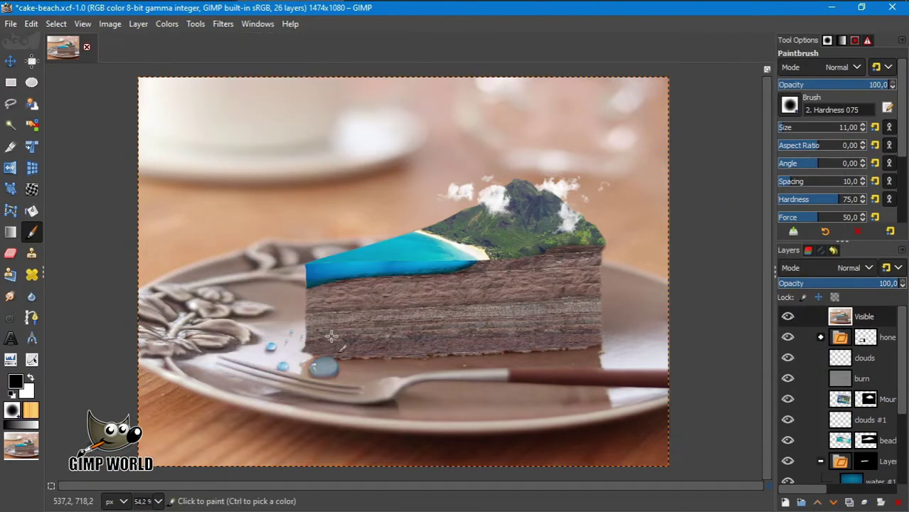
click(153, 63)
text(fre)
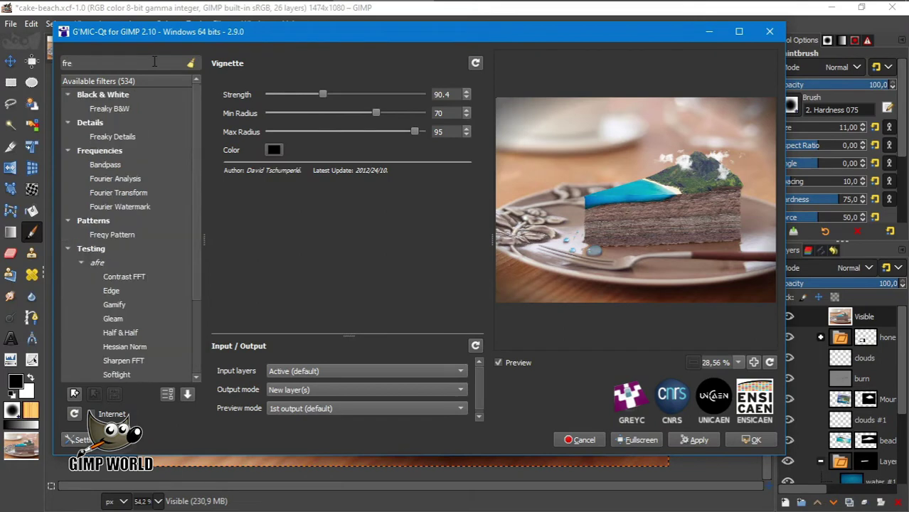
text(a)
click(121, 137)
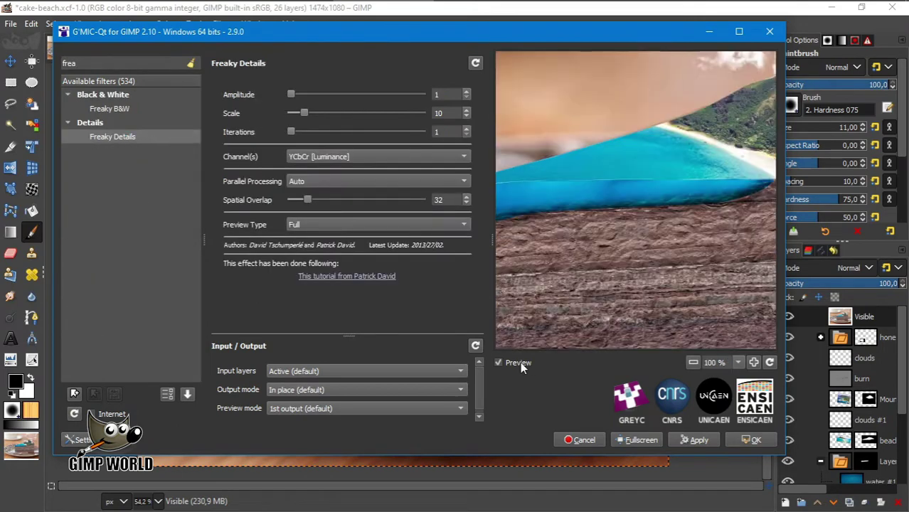
click(702, 445)
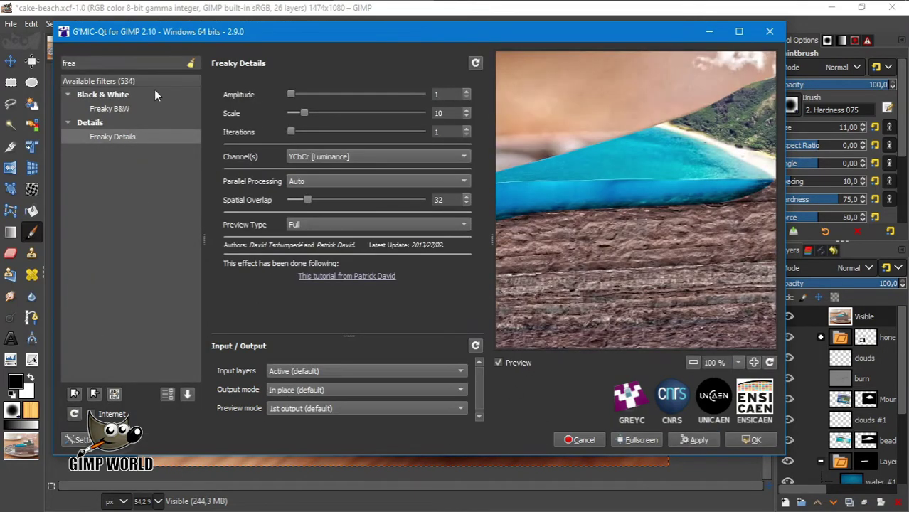
- Apply G'MIC Color Presets PictureFX GoldFX - Summer Heat at 68.6 strength
click(191, 63)
click(73, 93)
click(114, 137)
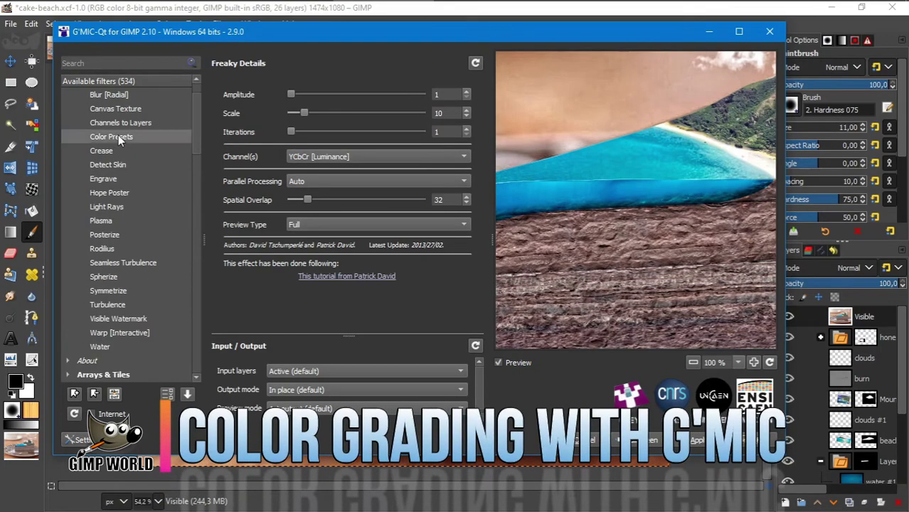
click(311, 95)
click(312, 190)
click(320, 113)
click(329, 230)
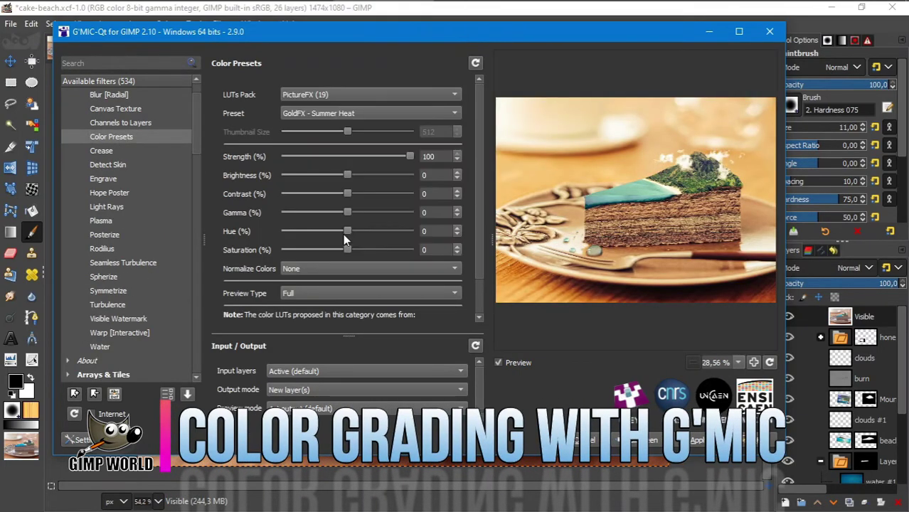
click(340, 389)
key(Escape)
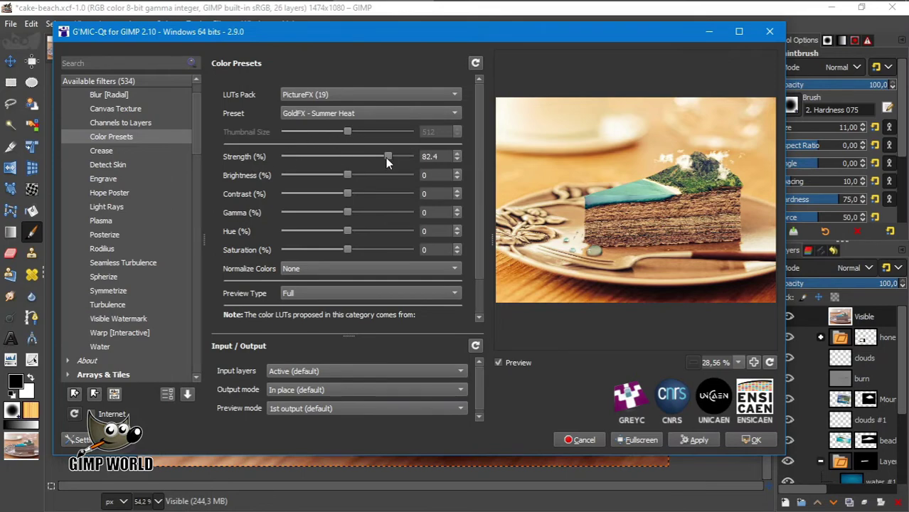
drag(386, 159, 368, 158)
click(685, 439)
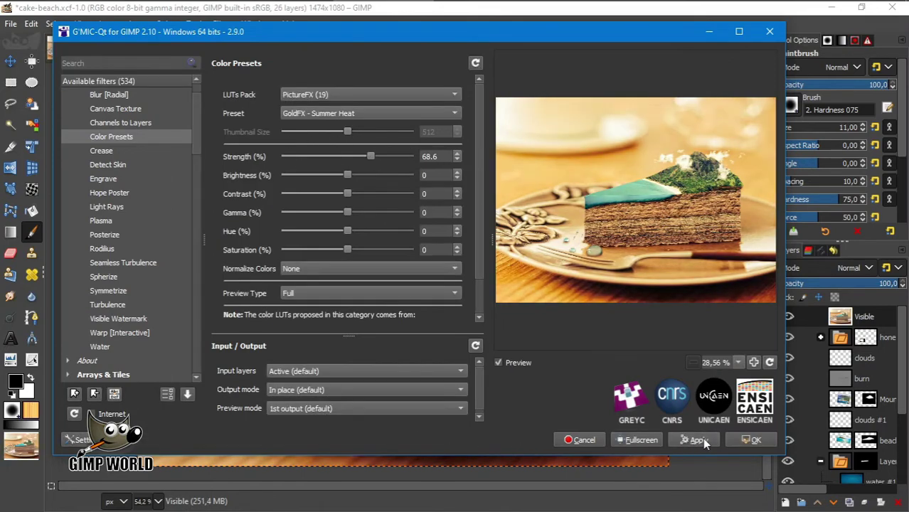
click(734, 439)
click(222, 23)
mouse_move(259, 159)
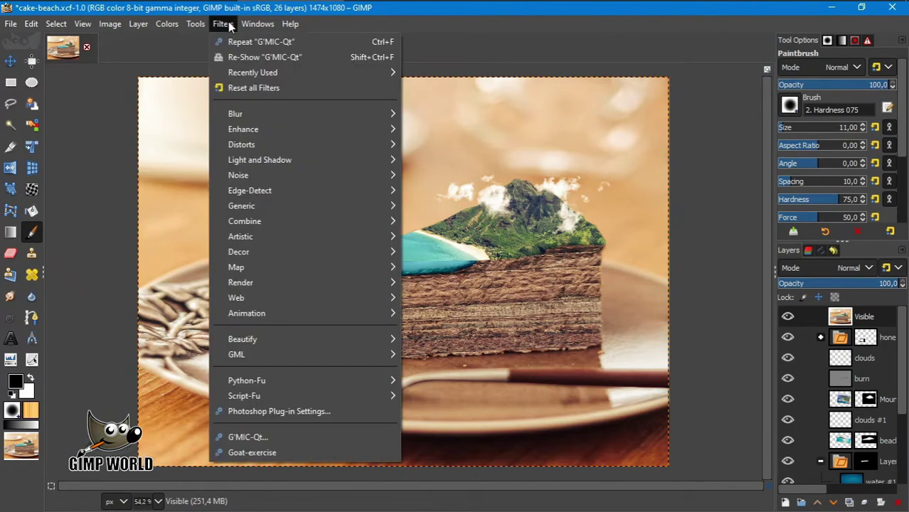
click(436, 290)
- On a new transparent layer, render a Vignette with radius 1.162 and softness 0.403
click(679, 345)
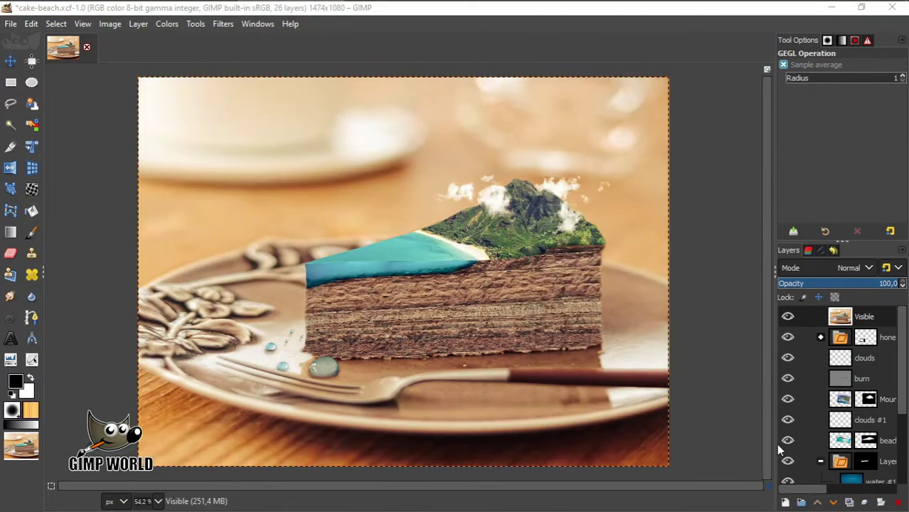
click(785, 502)
click(807, 489)
click(222, 24)
click(254, 59)
drag(566, 81, 485, 63)
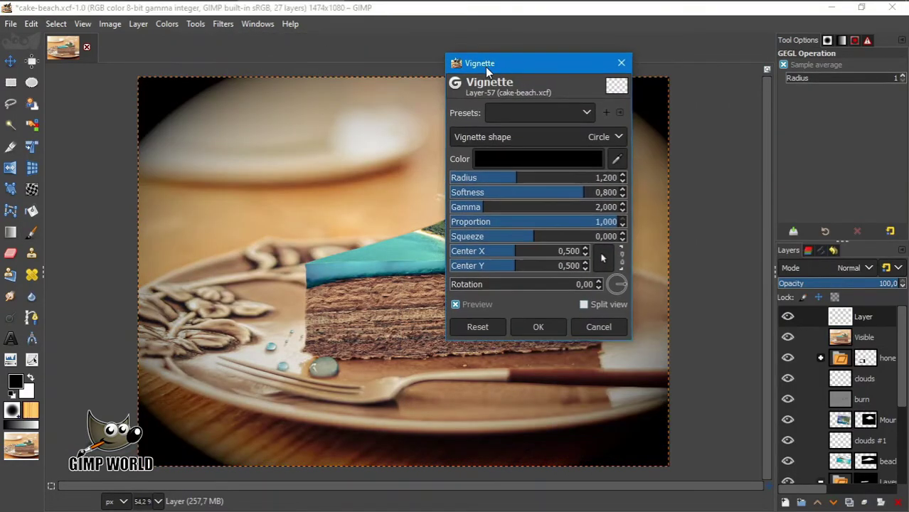
drag(516, 178, 518, 179)
click(514, 178)
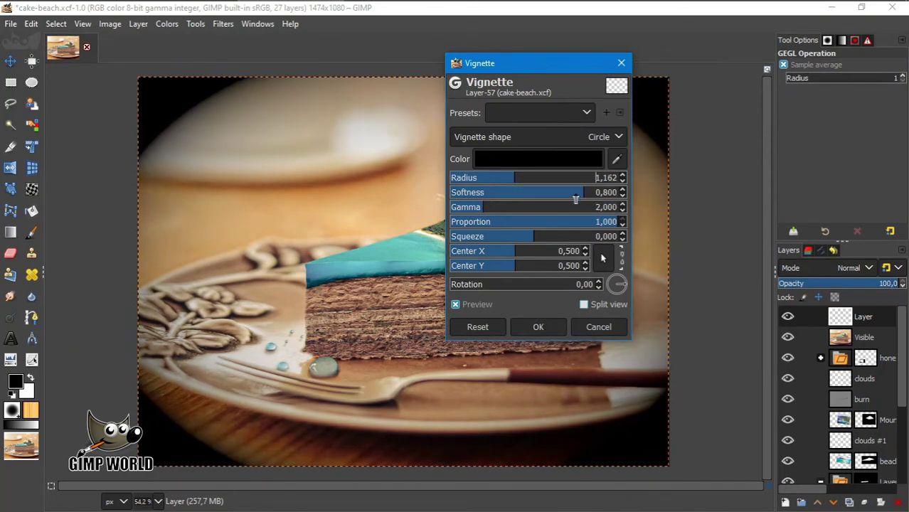
drag(575, 193, 519, 194)
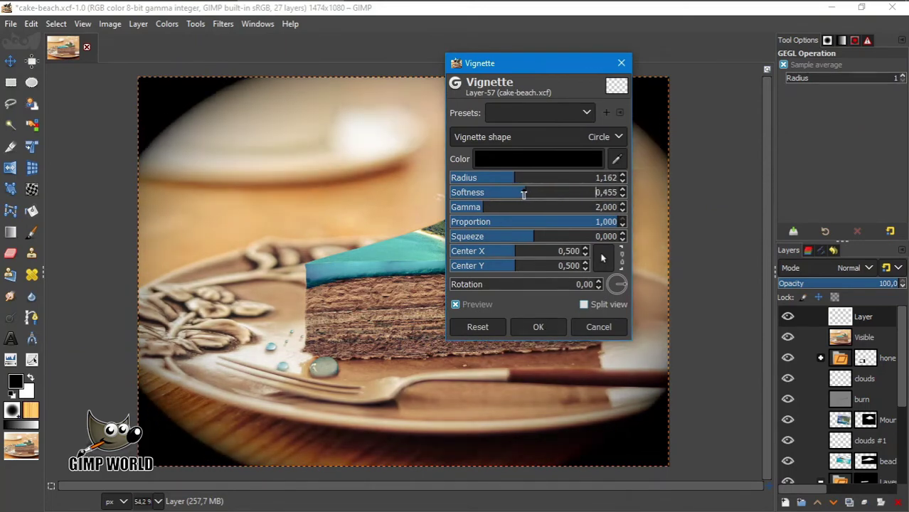
click(544, 327)
- Gaussian-blur the vignette layer strongly, to about 34
click(223, 24)
click(469, 113)
drag(456, 134, 502, 133)
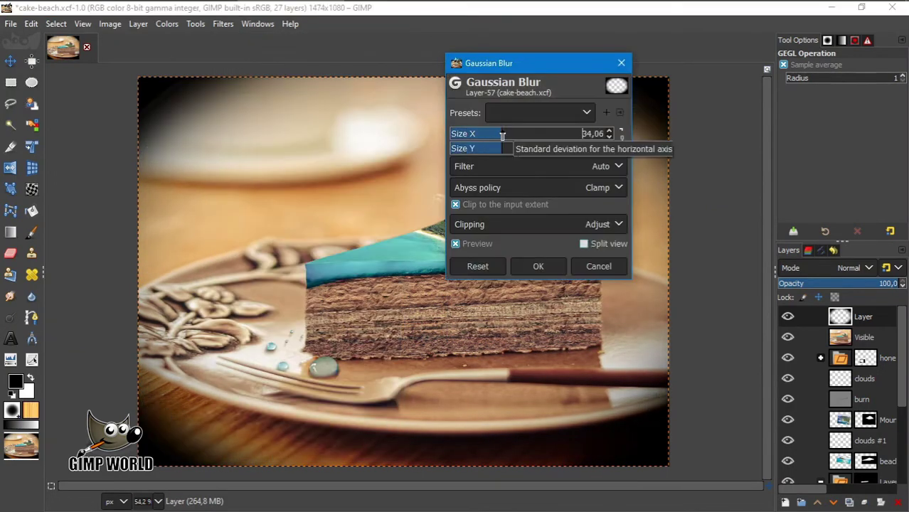
click(538, 266)
- Blend the vignette layer in Linear light mode at about 73.6 opacity
click(835, 267)
scroll(837, 355, down, 3)
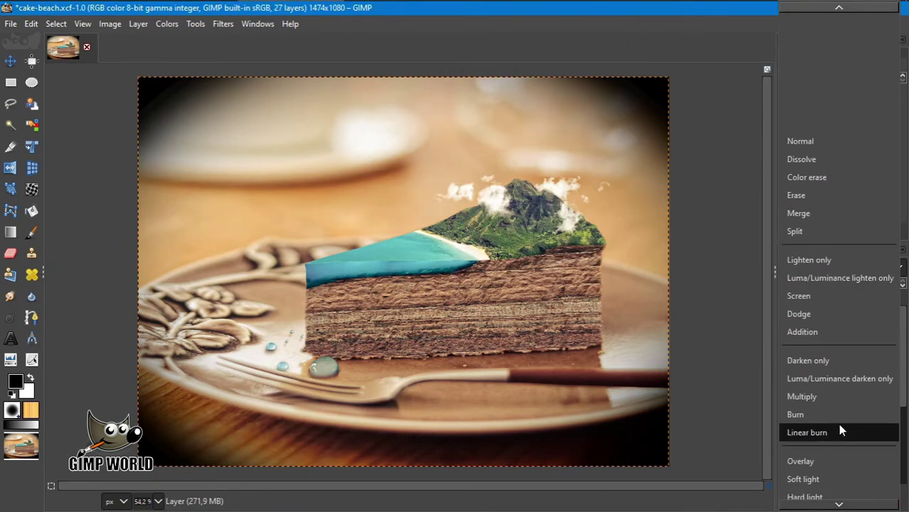
scroll(839, 431, down, 3)
click(811, 436)
drag(846, 283, 882, 288)
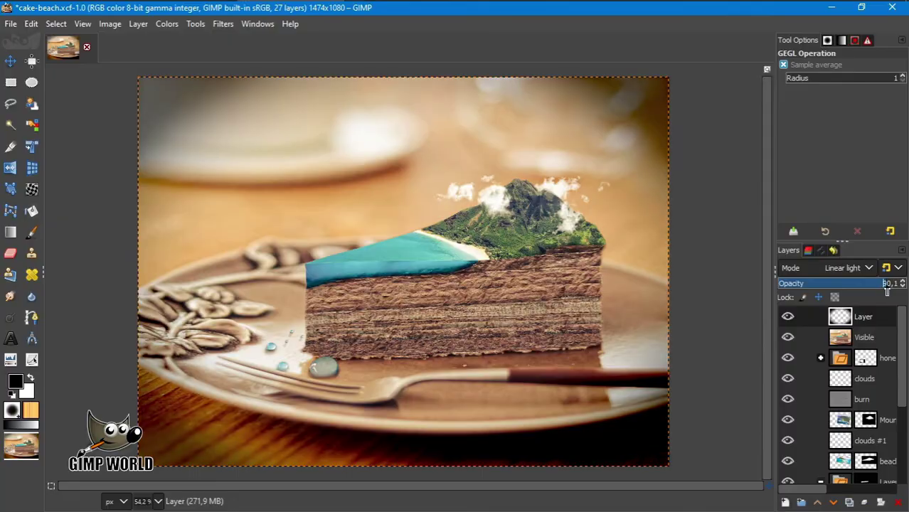